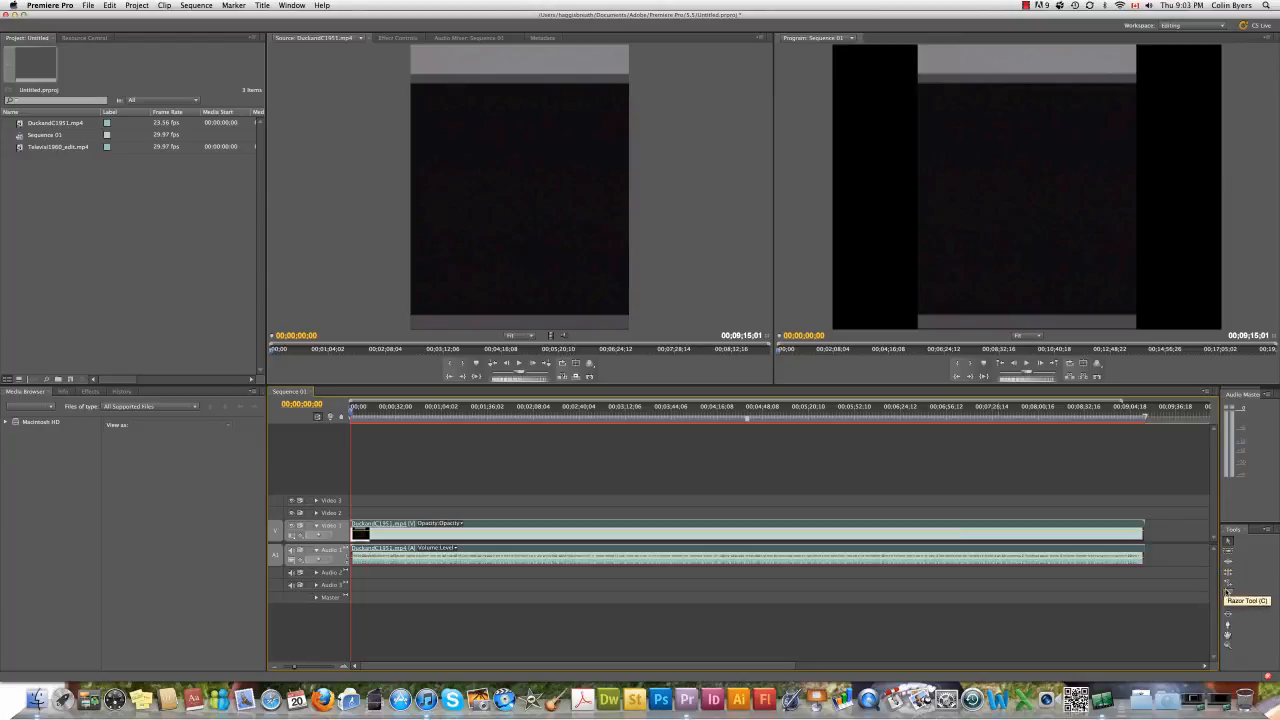
Step: Split the DuckandC1951.mp4 clip with the Razor Tool at about 00;01;36, 00;02;37, 00;04;42 and 00;06;25
{"action": "left_click", "coordinate": [1228, 592]}
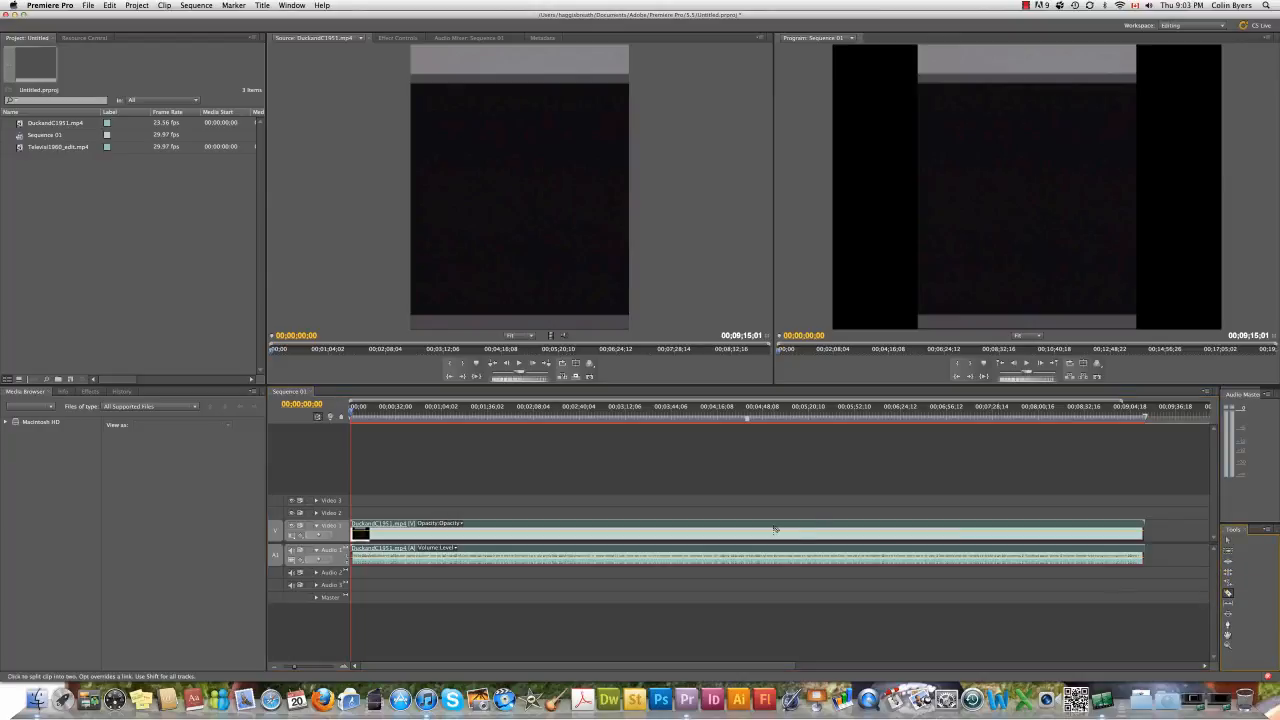
{"action": "left_click", "coordinate": [576, 530]}
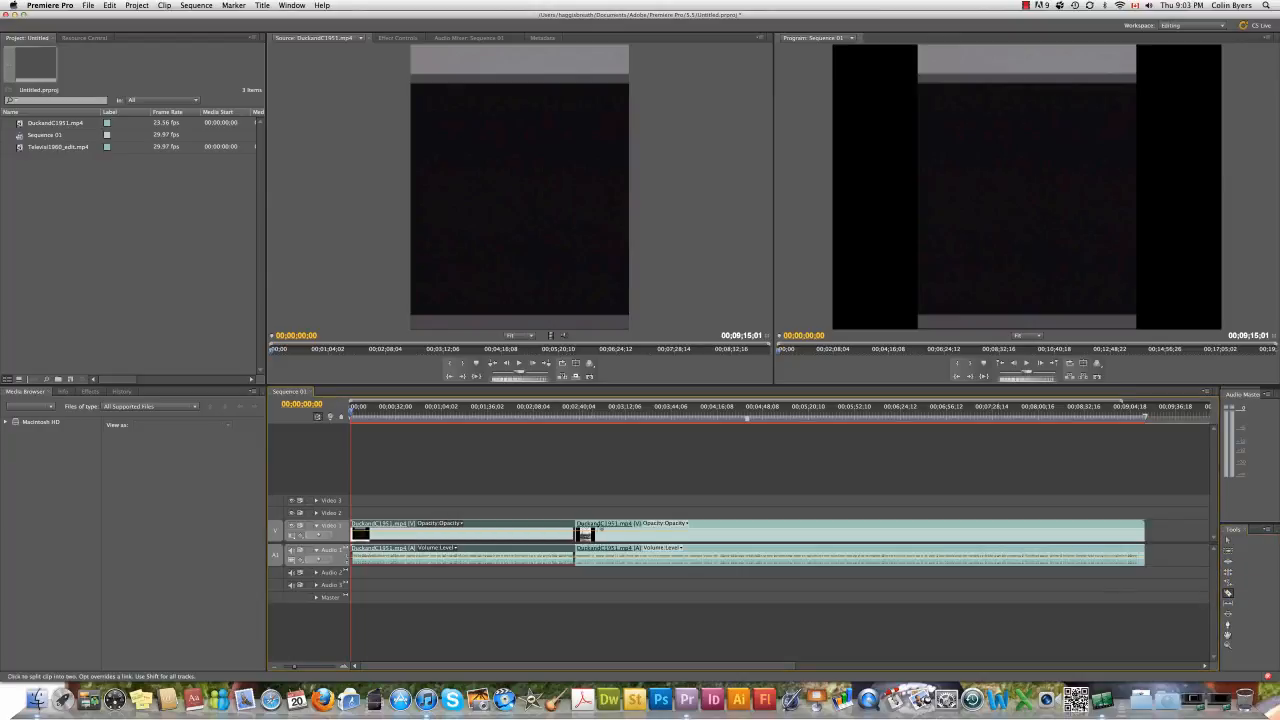
{"action": "left_click", "coordinate": [753, 530]}
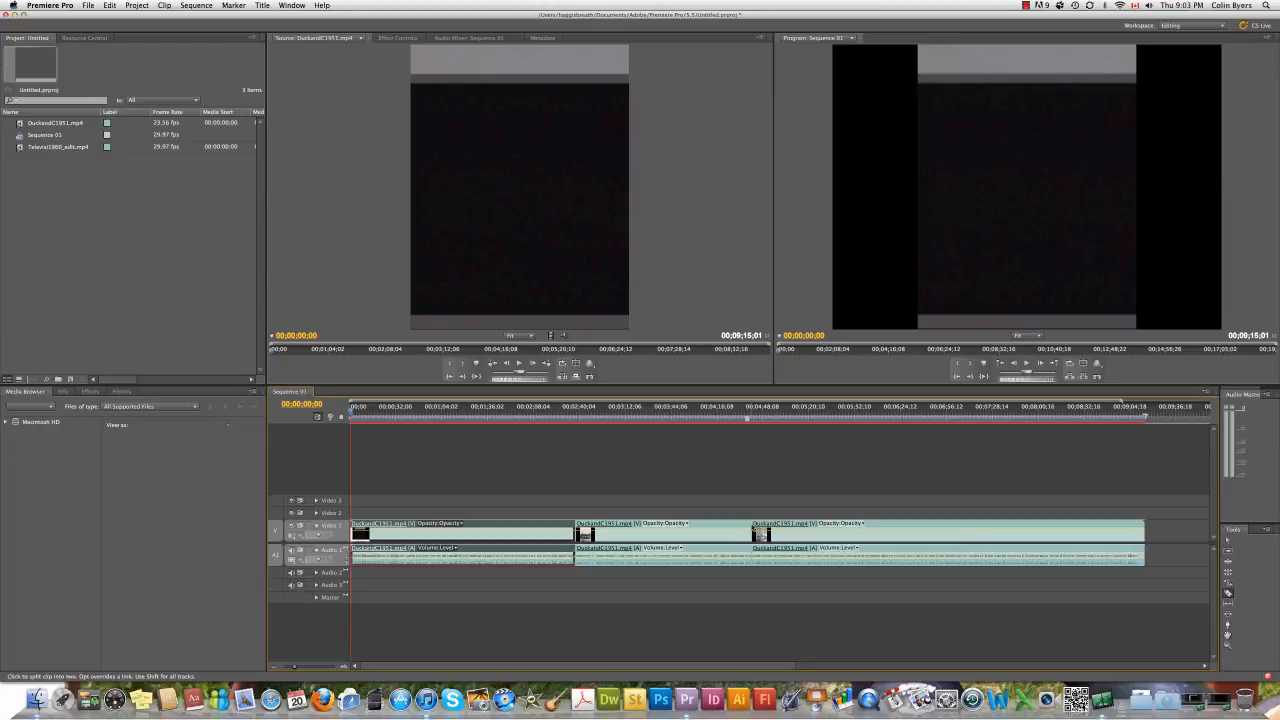
{"action": "left_click", "coordinate": [899, 527]}
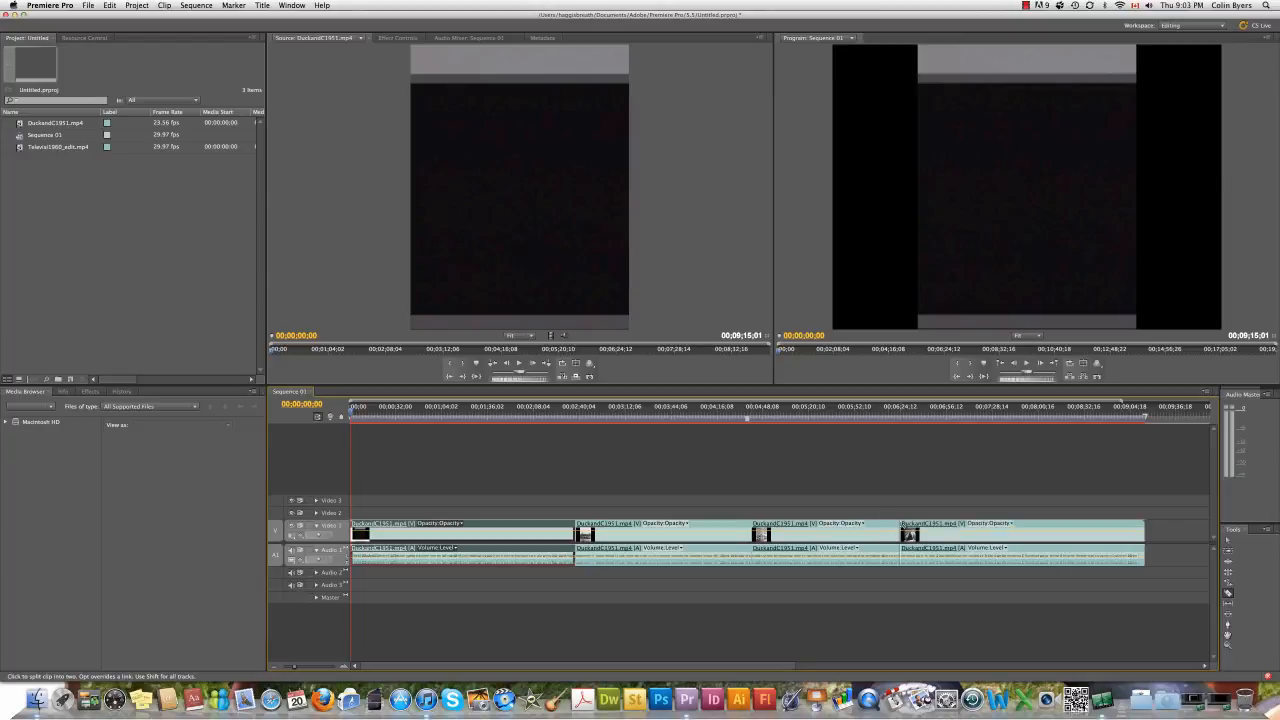
{"action": "left_click", "coordinate": [488, 526]}
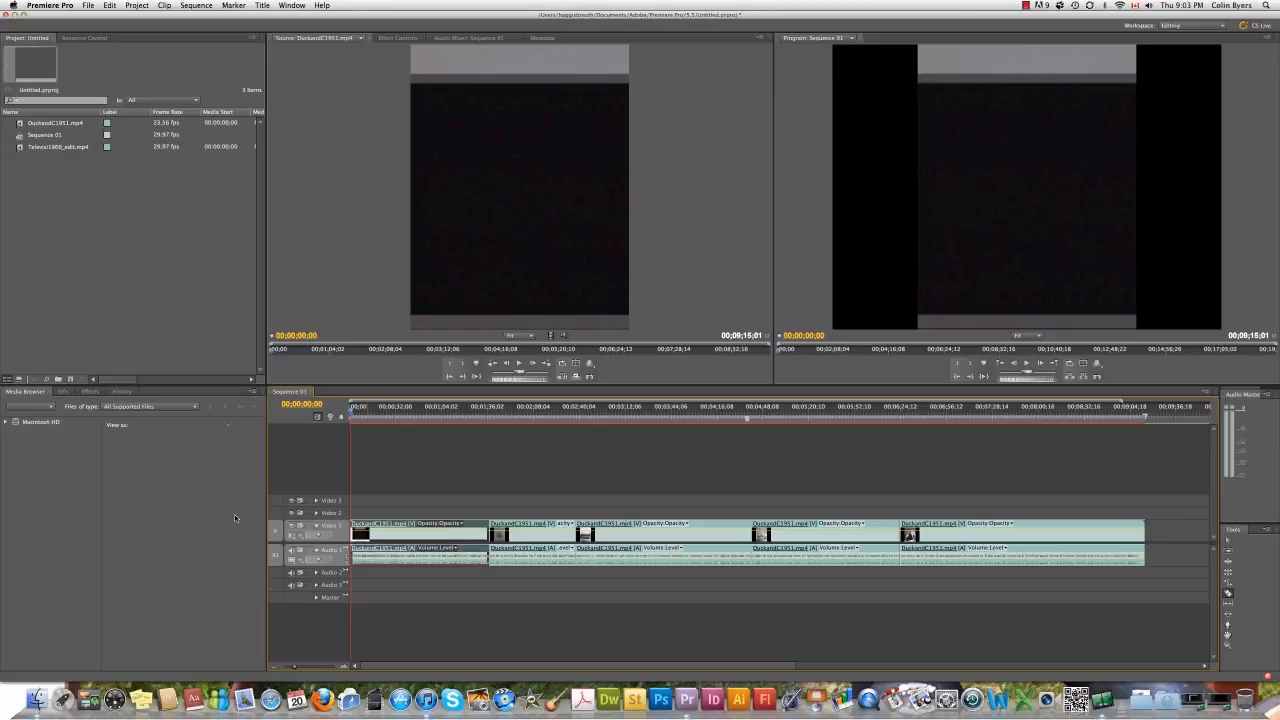
Step: Show the effects library and select the clip segment that starts at about 00;02;37
{"action": "left_click", "coordinate": [90, 391]}
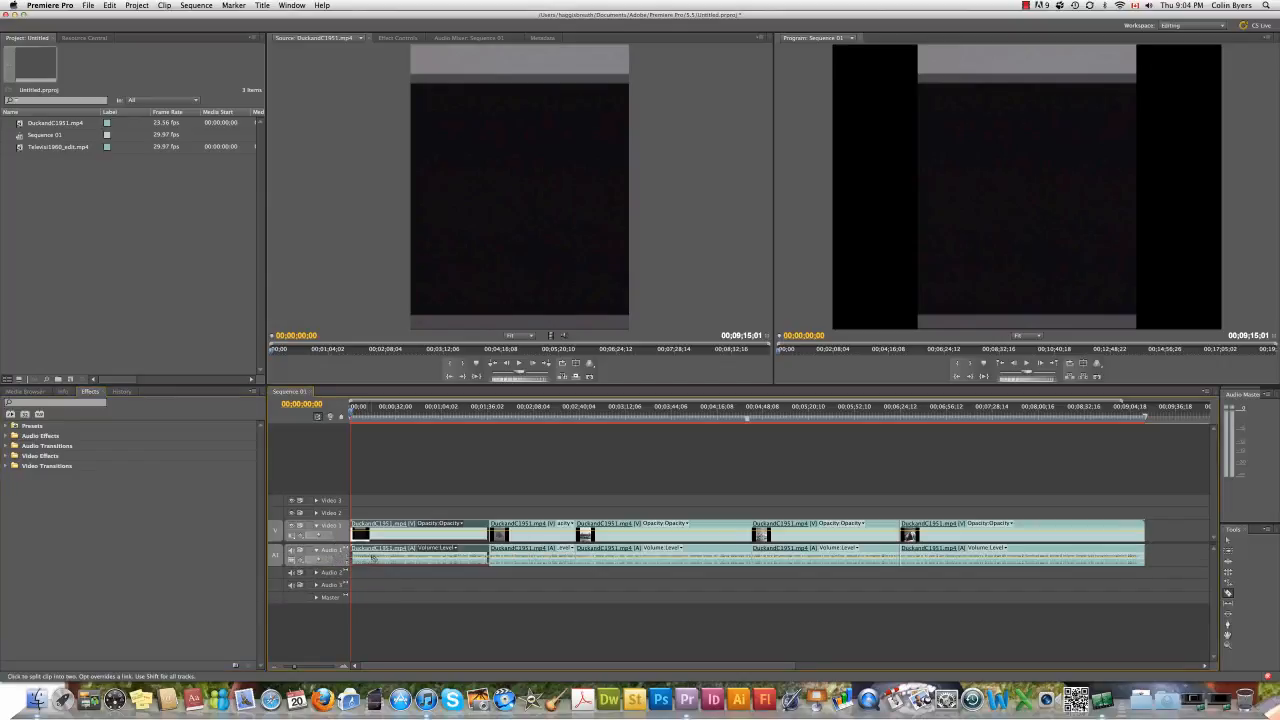
{"action": "left_click", "coordinate": [1229, 541]}
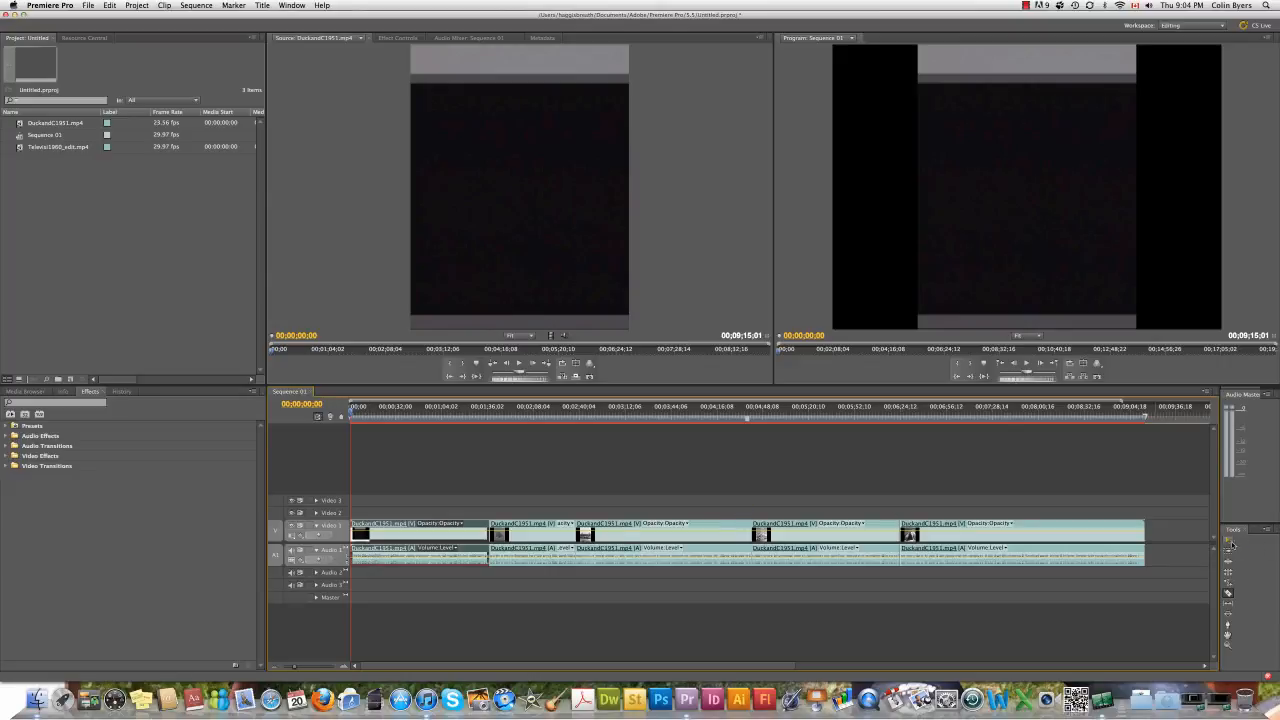
{"action": "left_click_drag", "start_coordinate": [614, 558], "coordinate": [612, 564]}
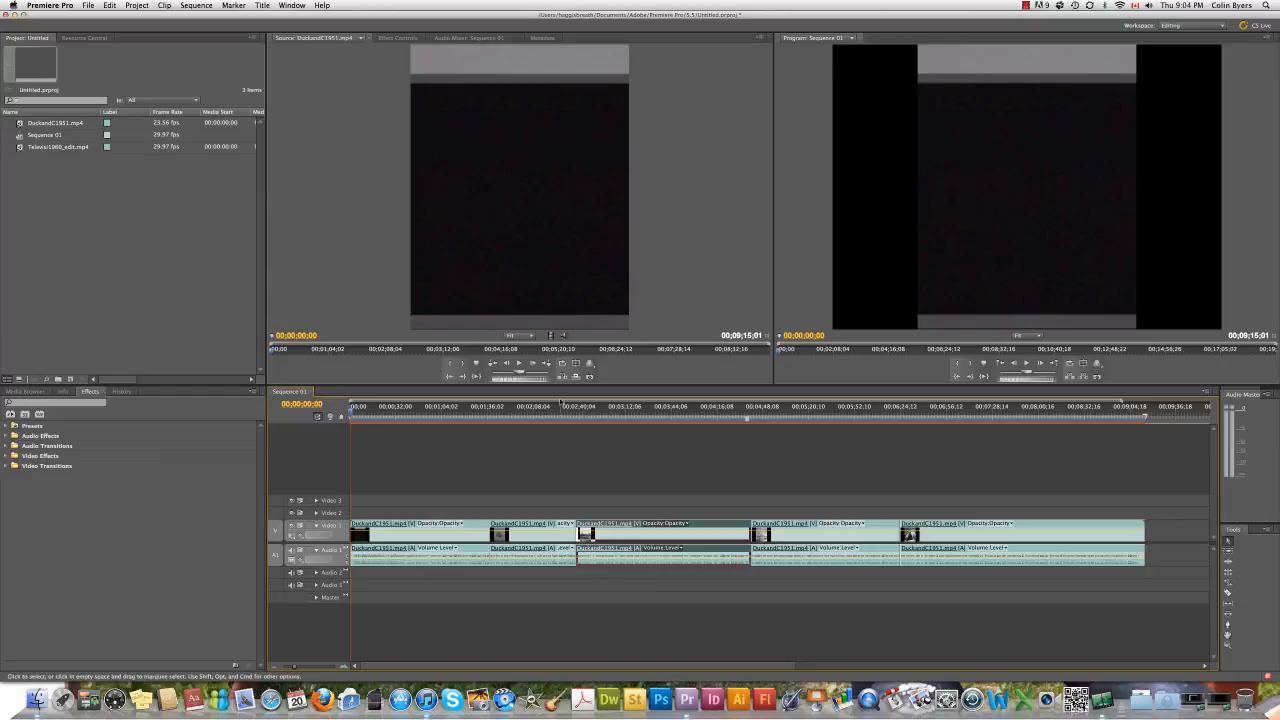
Step: Adjust the Audio 1 track's volume in the audio mixer
{"action": "left_click", "coordinate": [469, 37]}
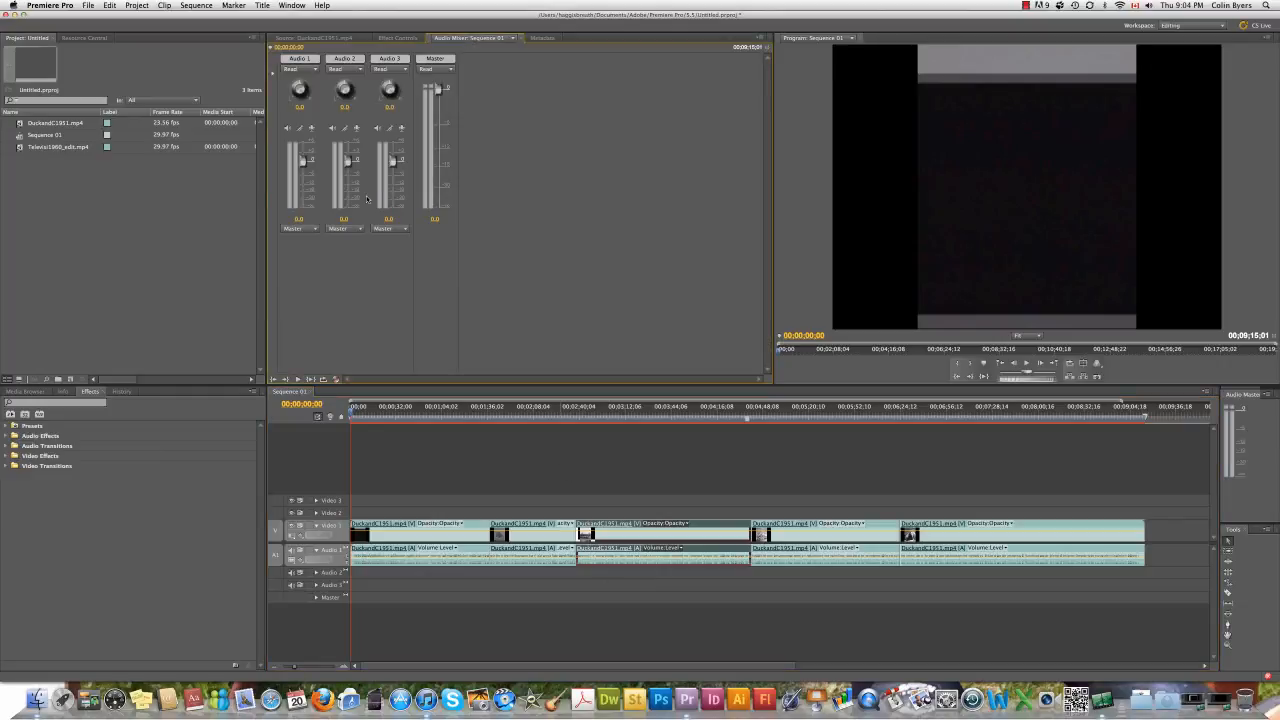
{"action": "mouse_move", "coordinate": [303, 160]}
{"action": "left_mouse_down"}
{"action": "mouse_move", "coordinate": [306, 150]}
{"action": "mouse_move", "coordinate": [312, 180]}
{"action": "mouse_move", "coordinate": [311, 166]}
{"action": "left_mouse_up"}
{"action": "left_click_drag", "start_coordinate": [299, 221], "coordinate": [304, 222]}
Step: Expand the Motion and Opacity settings of the selected segment to examine them
{"action": "left_click", "coordinate": [397, 38]}
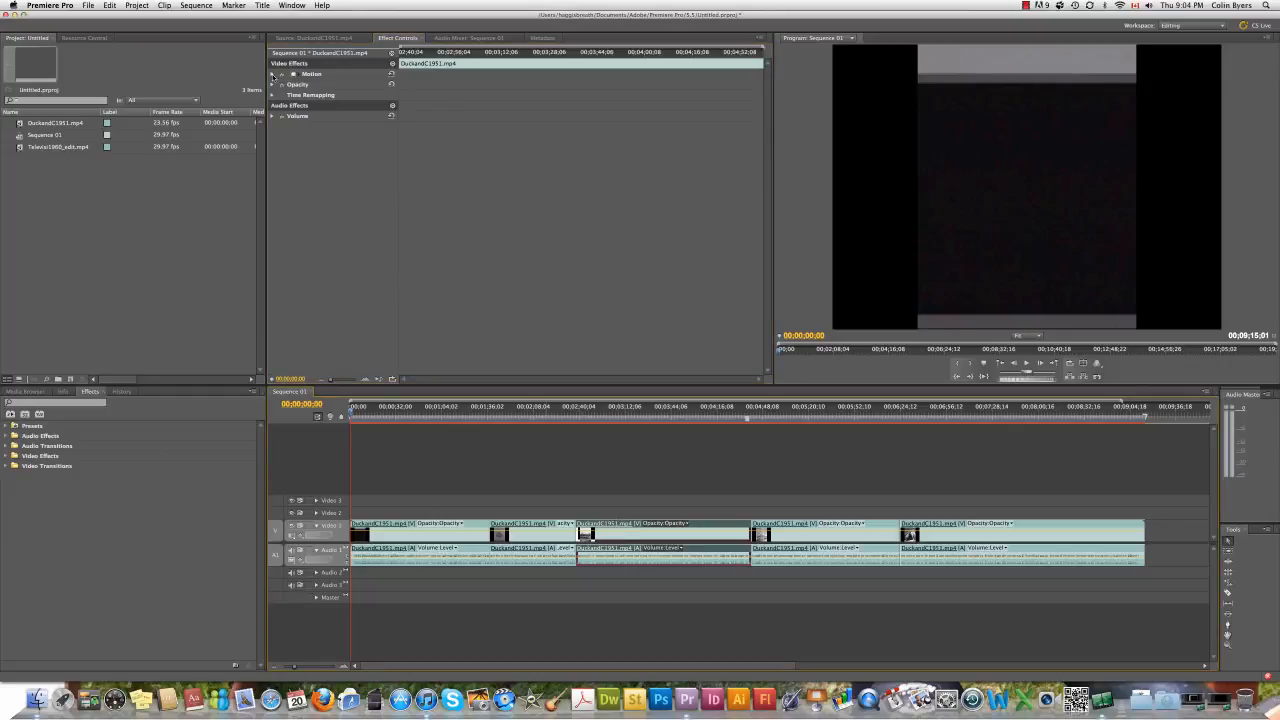
{"action": "left_click", "coordinate": [273, 74]}
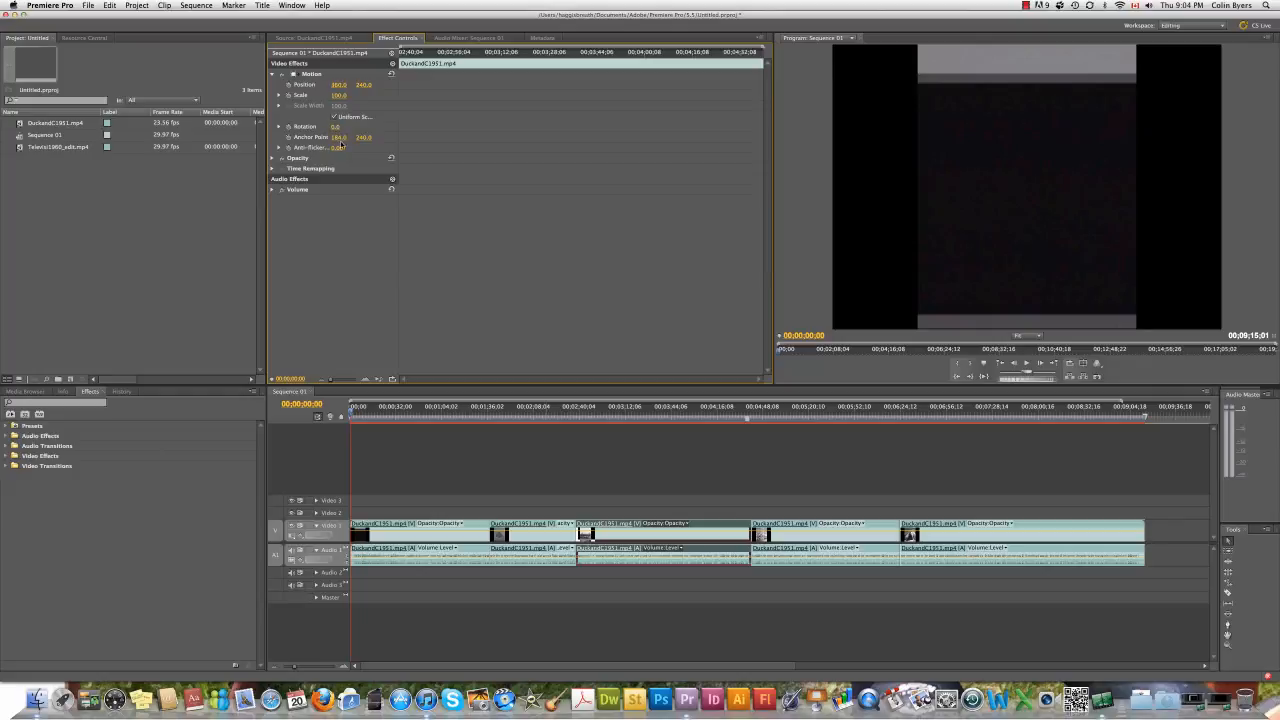
{"action": "left_click", "coordinate": [272, 157]}
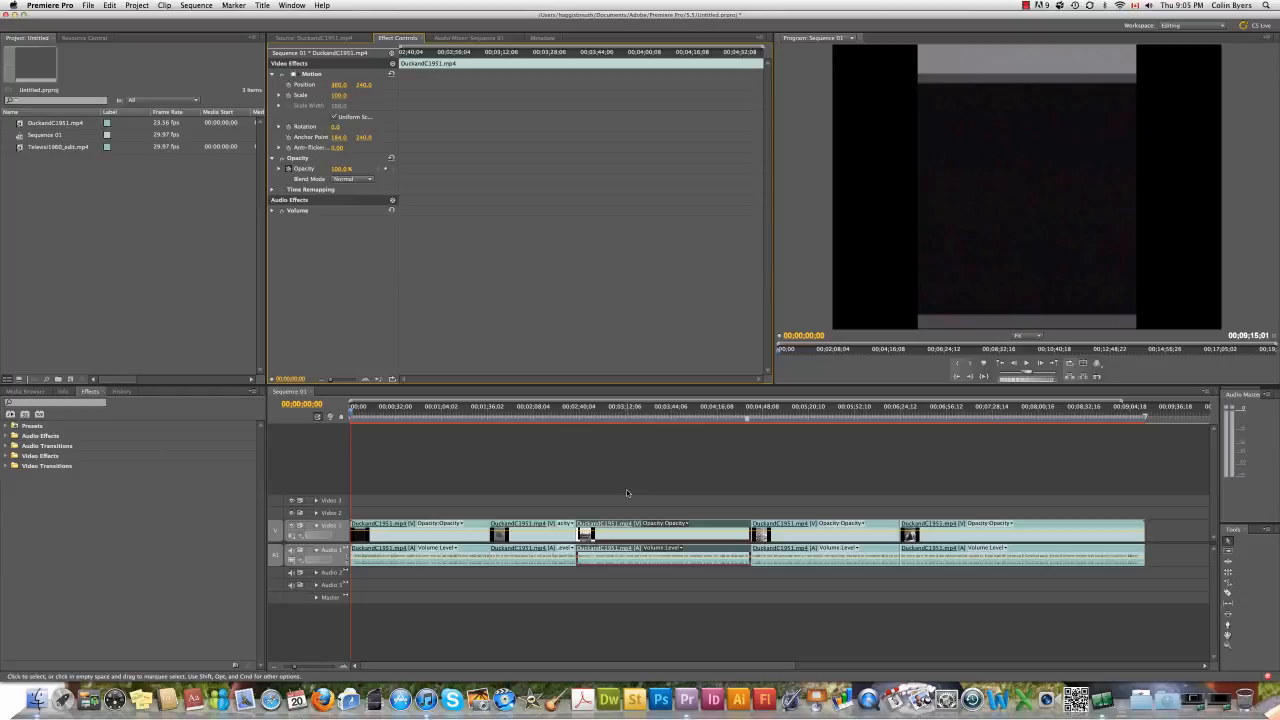
Step: Apply the DeNoiser audio effect to the third segment's audio
{"action": "left_click", "coordinate": [8, 436]}
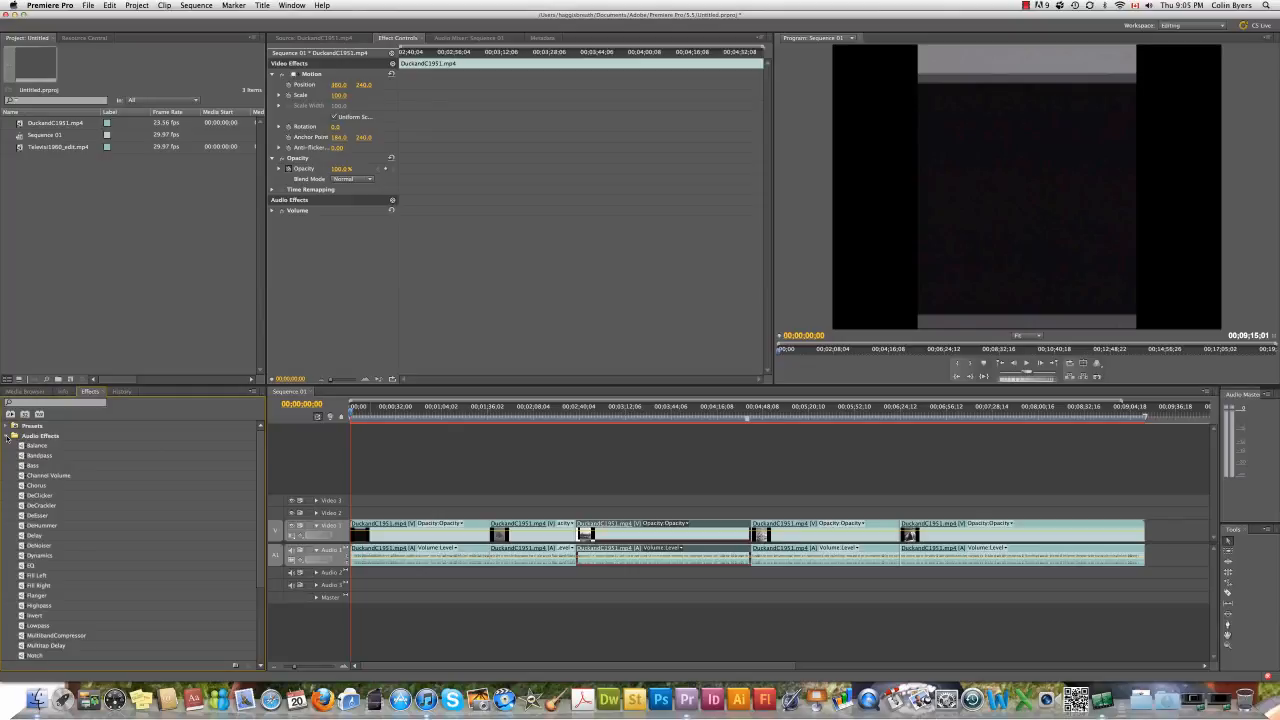
{"action": "scroll", "coordinate": [92, 540], "scroll_direction": "down", "scroll_amount": 4}
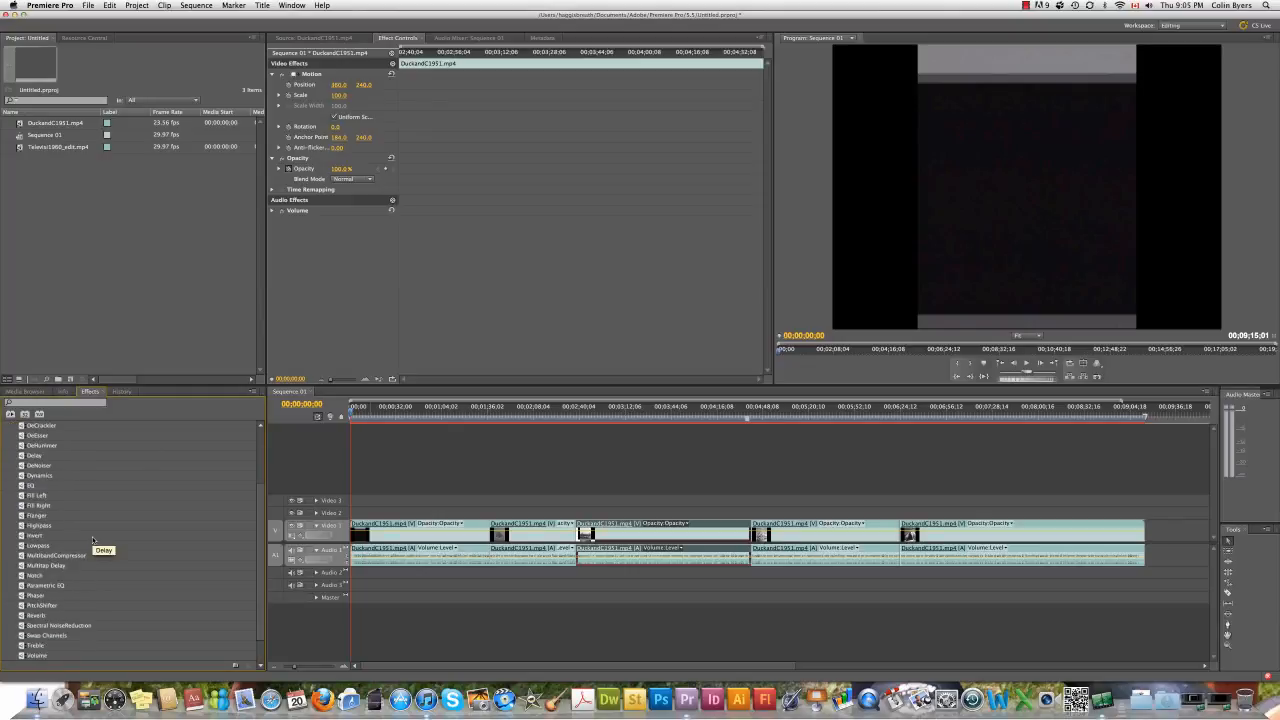
{"action": "scroll", "coordinate": [93, 540], "scroll_direction": "down", "scroll_amount": 2}
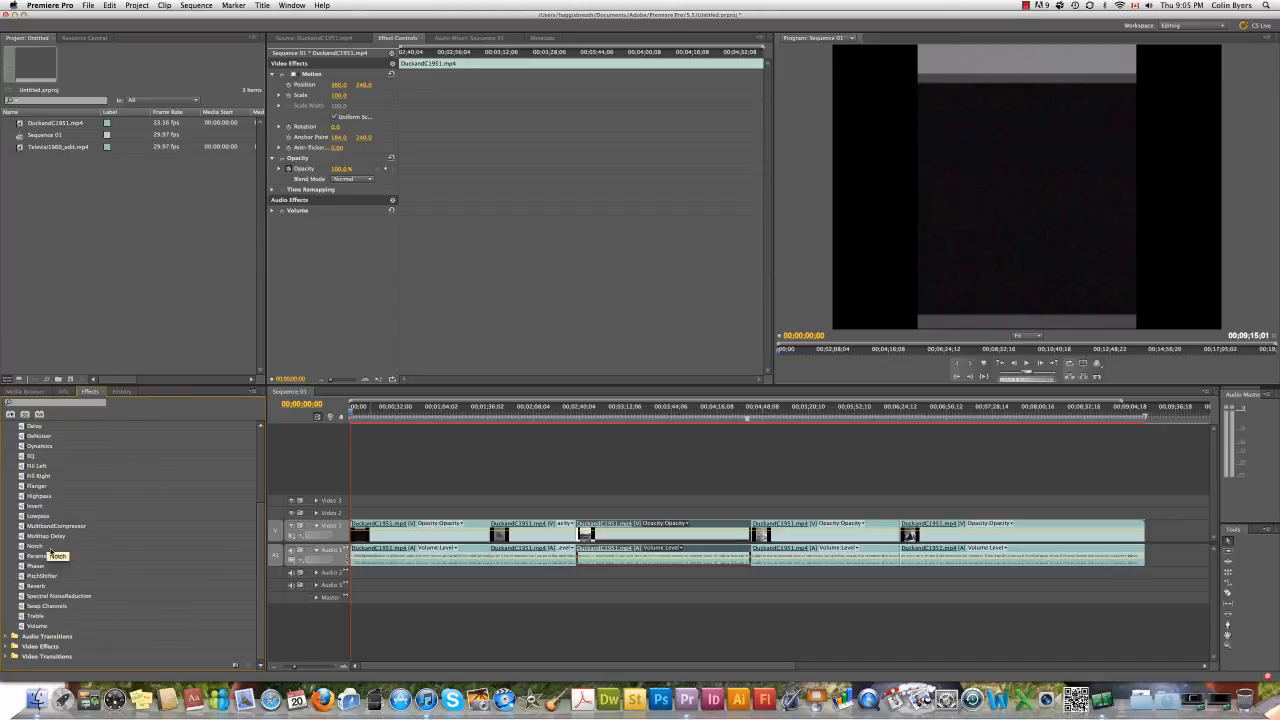
{"action": "scroll", "coordinate": [49, 548], "scroll_direction": "up", "scroll_amount": 5}
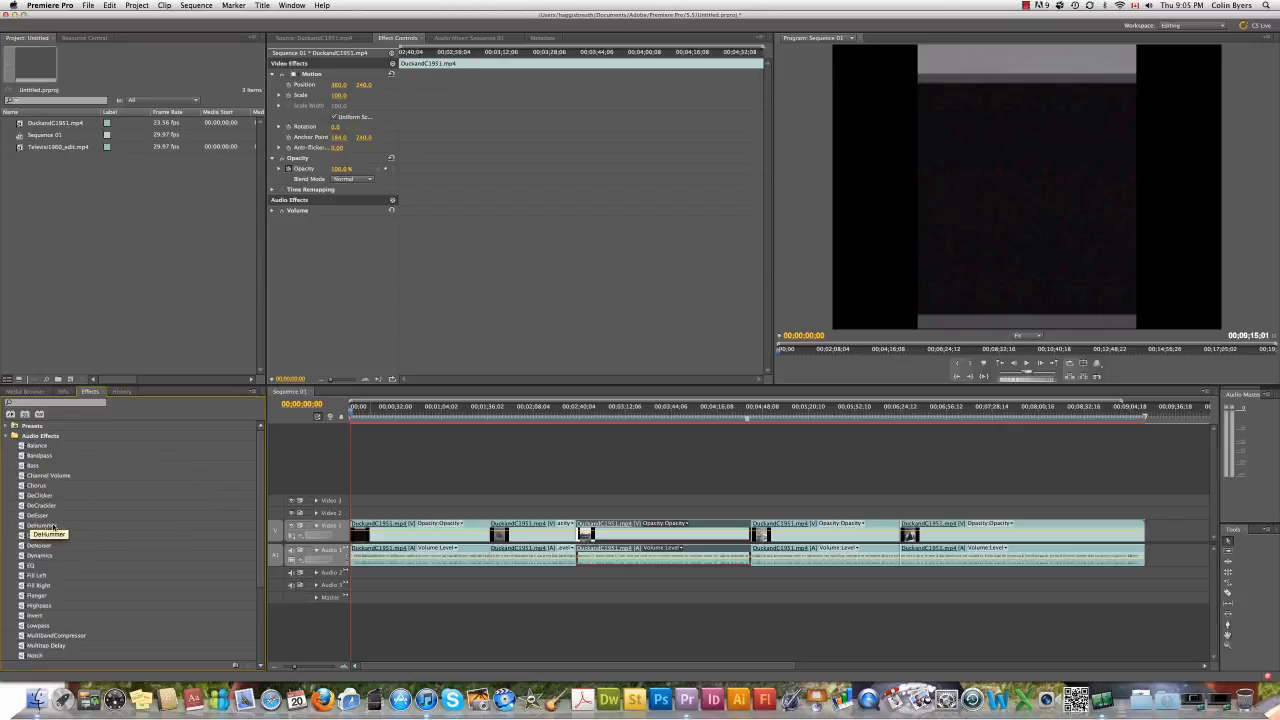
{"action": "scroll", "coordinate": [94, 546], "scroll_direction": "down", "scroll_amount": 3}
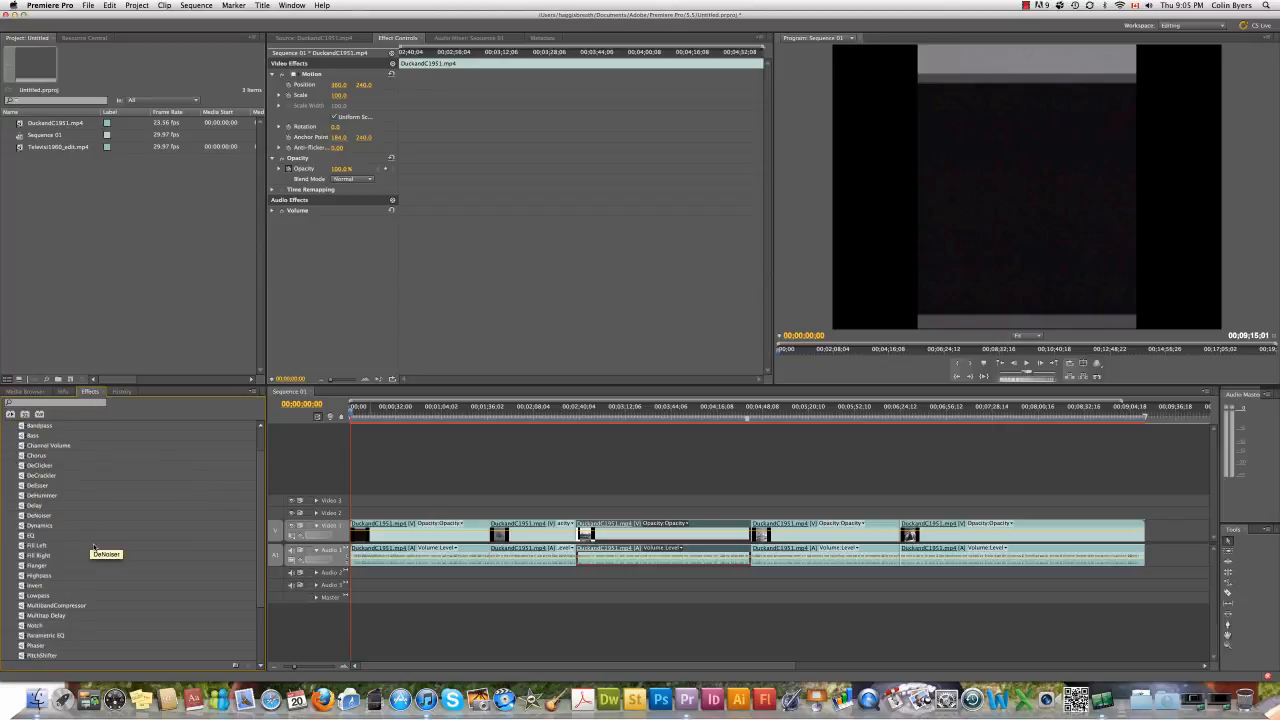
{"action": "left_click", "coordinate": [50, 518]}
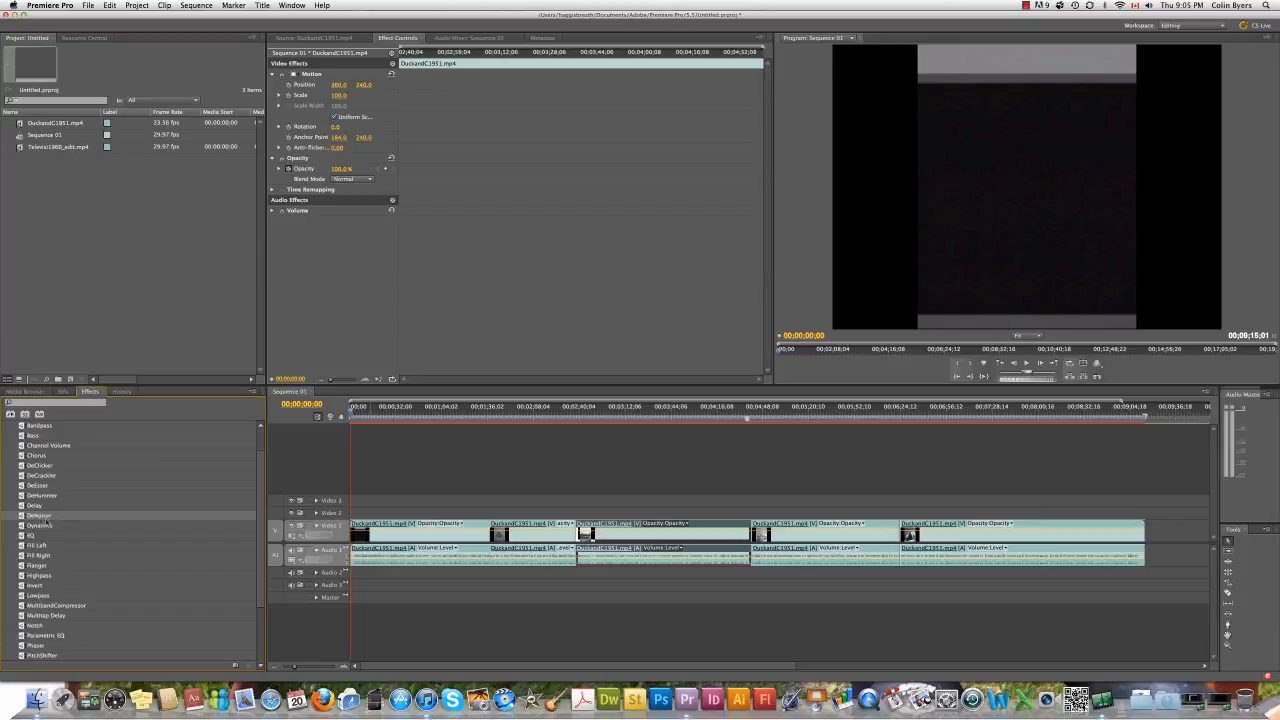
{"action": "left_click_drag", "start_coordinate": [22, 517], "coordinate": [586, 559]}
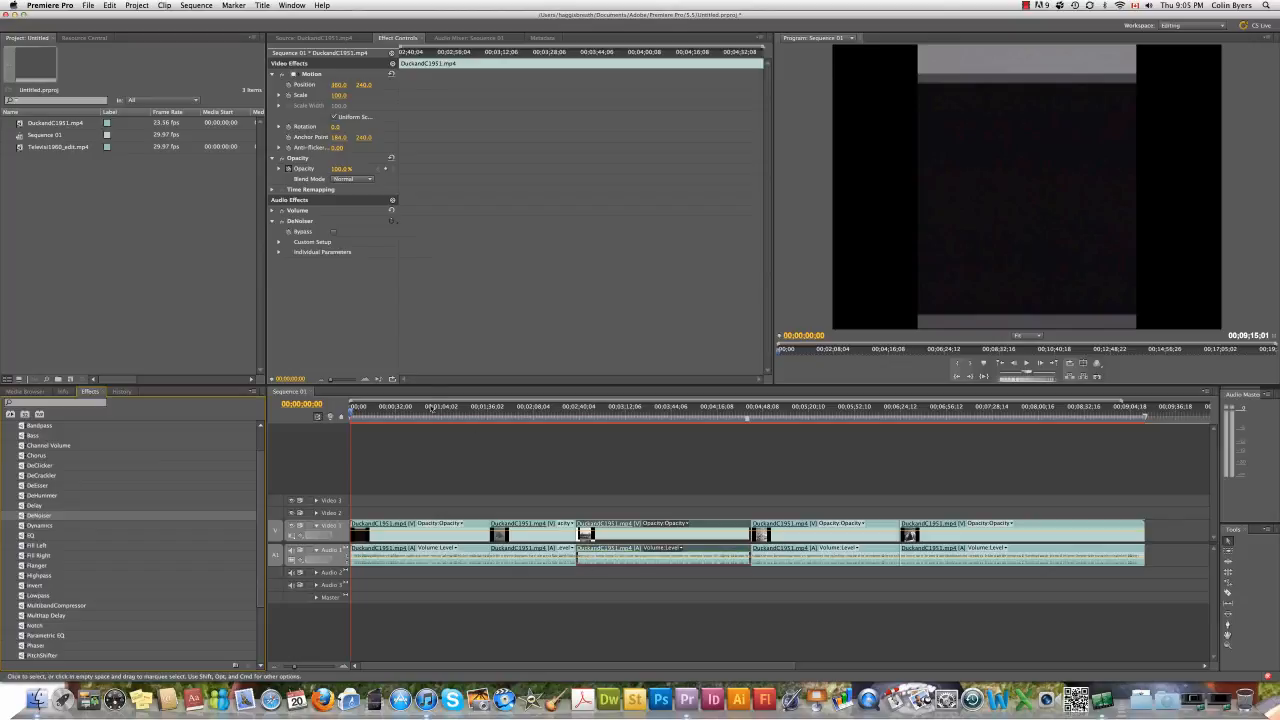
Step: Examine the DeNoiser effect's custom setup and collapse the effect's settings again
{"action": "left_click", "coordinate": [278, 242]}
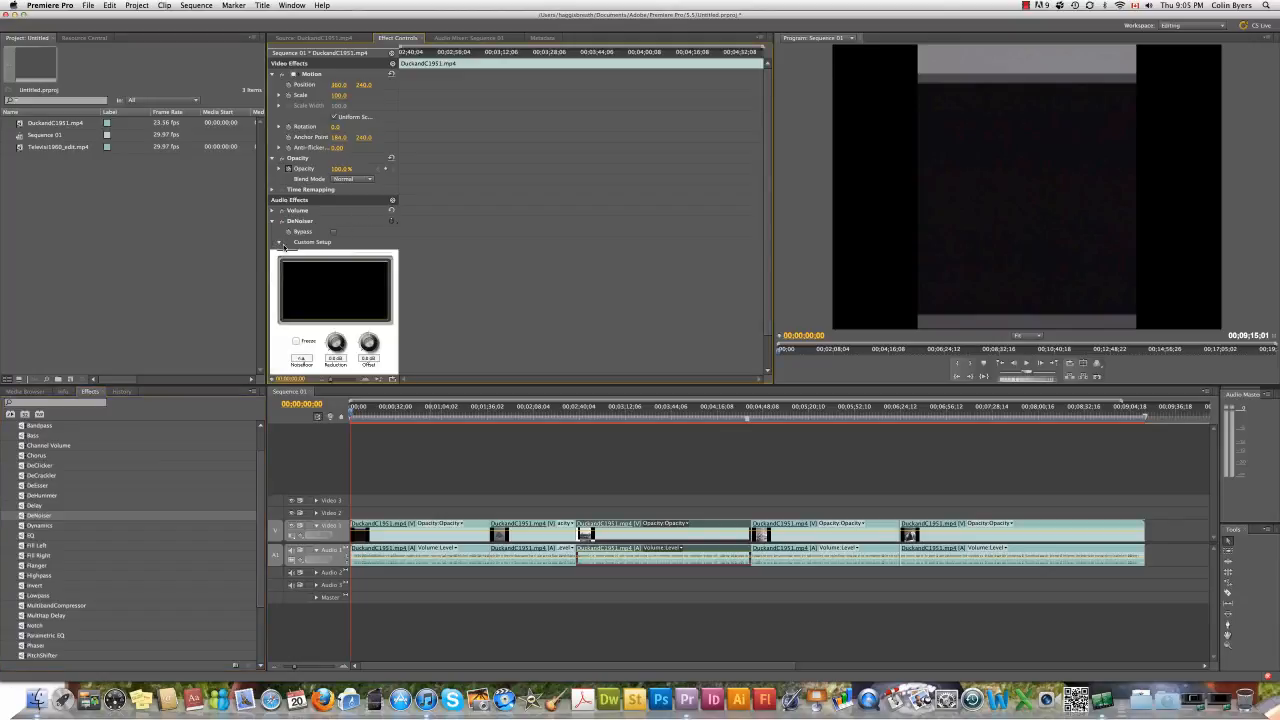
{"action": "left_click", "coordinate": [280, 244]}
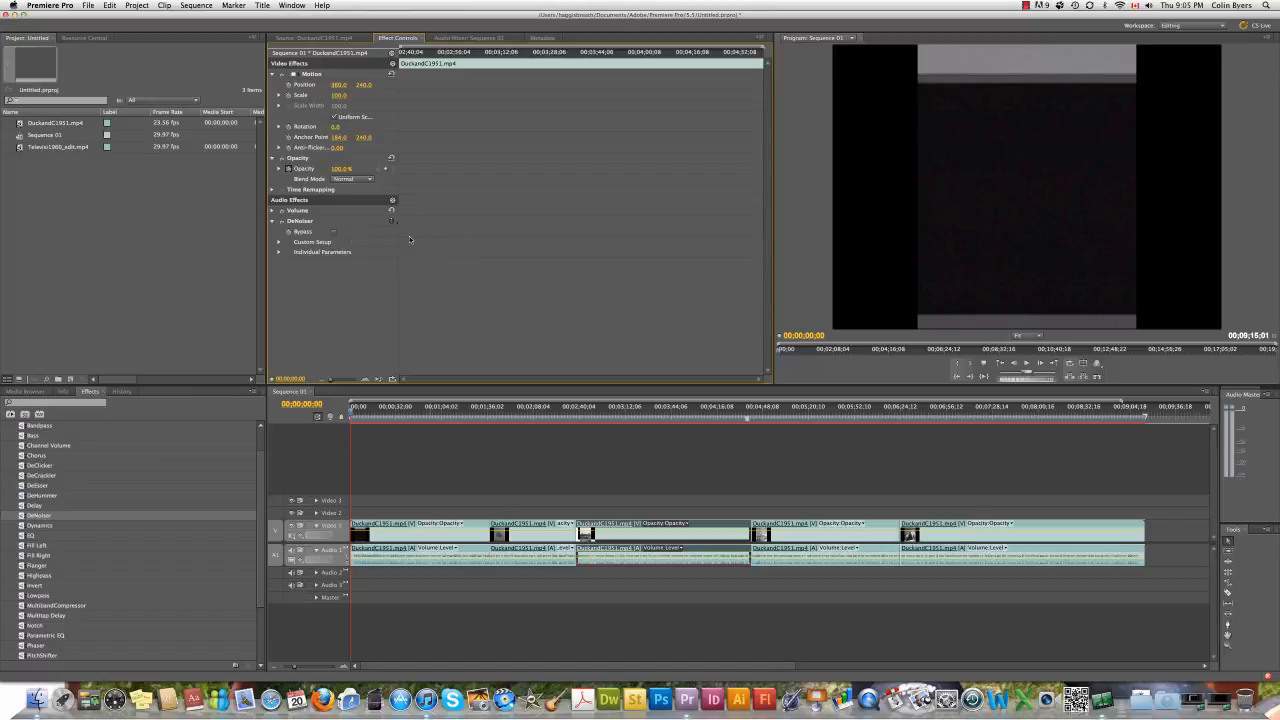
{"action": "left_click", "coordinate": [274, 222]}
{"action": "left_click", "coordinate": [273, 211]}
{"action": "left_click", "coordinate": [273, 211]}
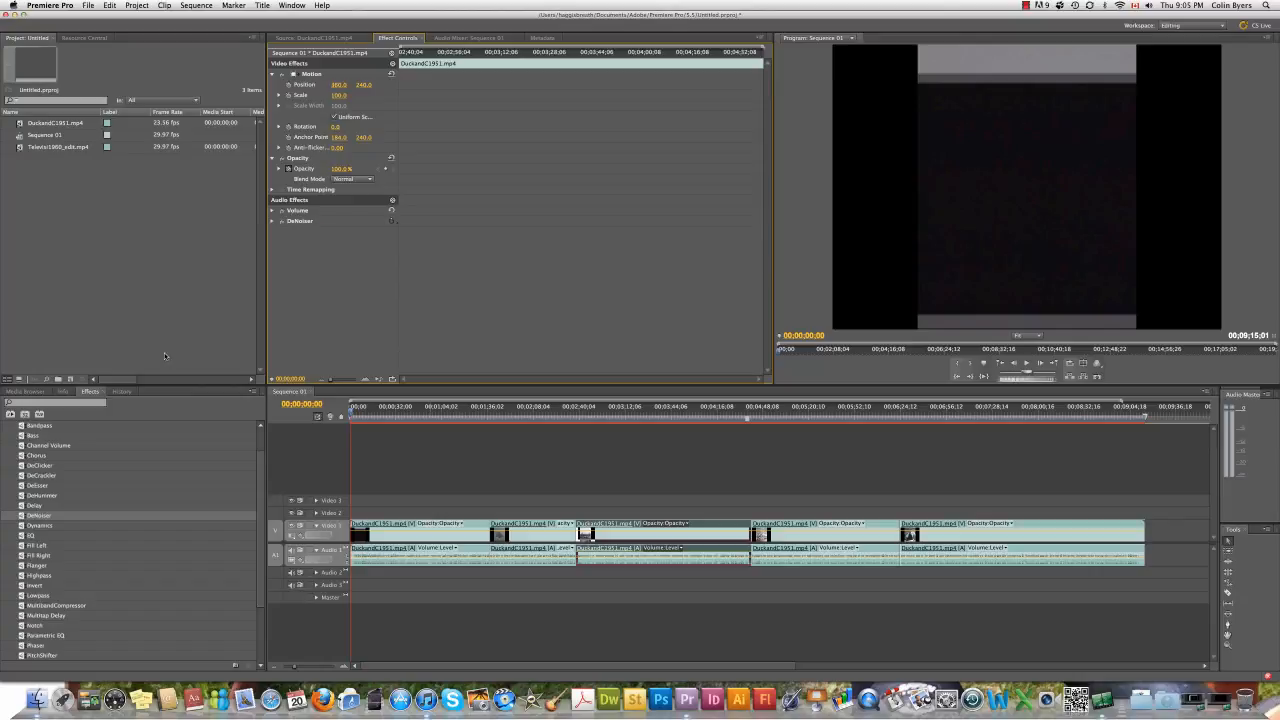
Step: Expand the third segment's Volume settings and adjust its audio level
{"action": "left_click", "coordinate": [272, 212]}
{"action": "left_click_drag", "start_coordinate": [340, 234], "coordinate": [349, 233]}
{"action": "left_click_drag", "start_coordinate": [343, 233], "coordinate": [334, 233]}
Step: Apply the Posterize effect from the Stylize video effects to the third segment
{"action": "scroll", "coordinate": [42, 438], "scroll_direction": "up", "scroll_amount": 3}
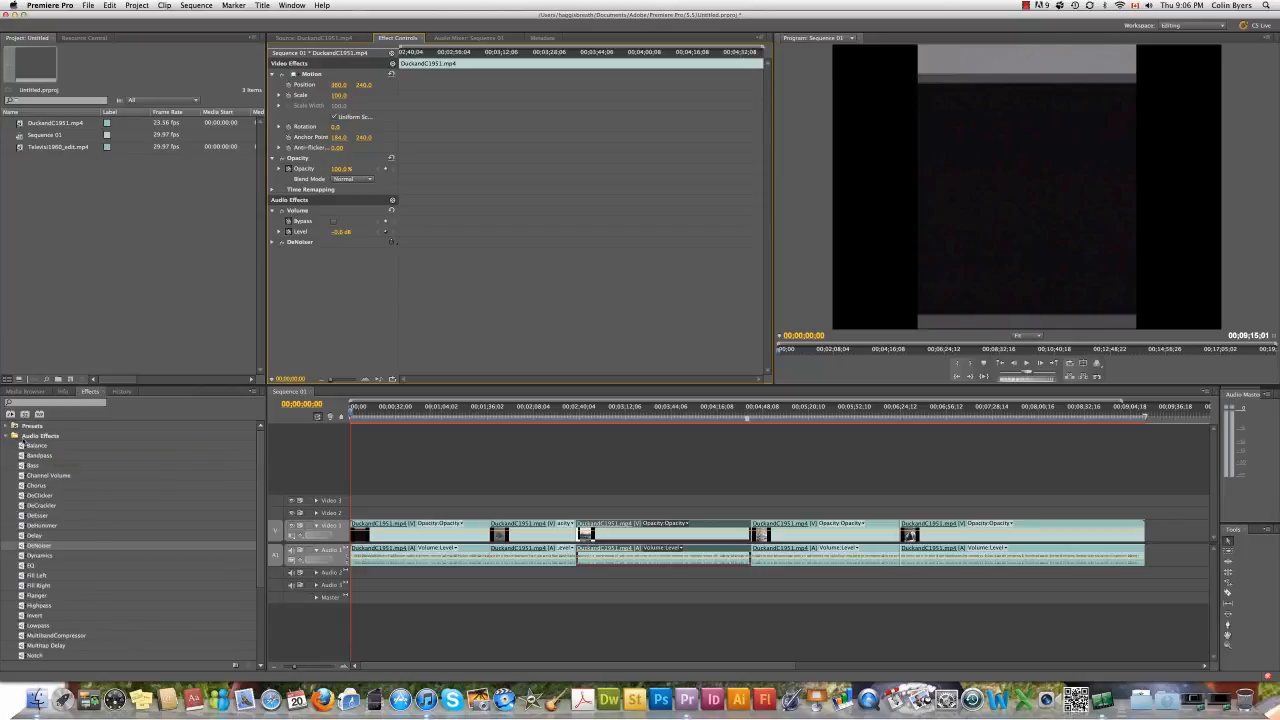
{"action": "left_click", "coordinate": [8, 437]}
{"action": "left_click", "coordinate": [9, 456]}
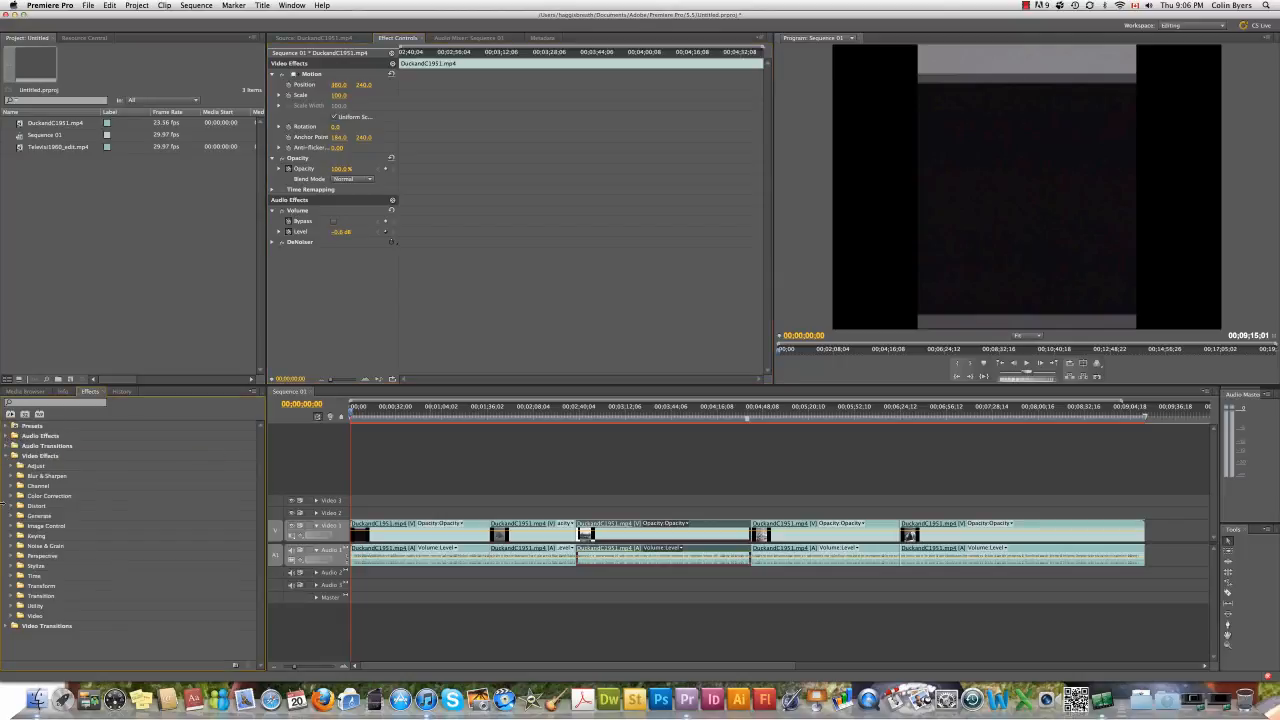
{"action": "left_click", "coordinate": [10, 566]}
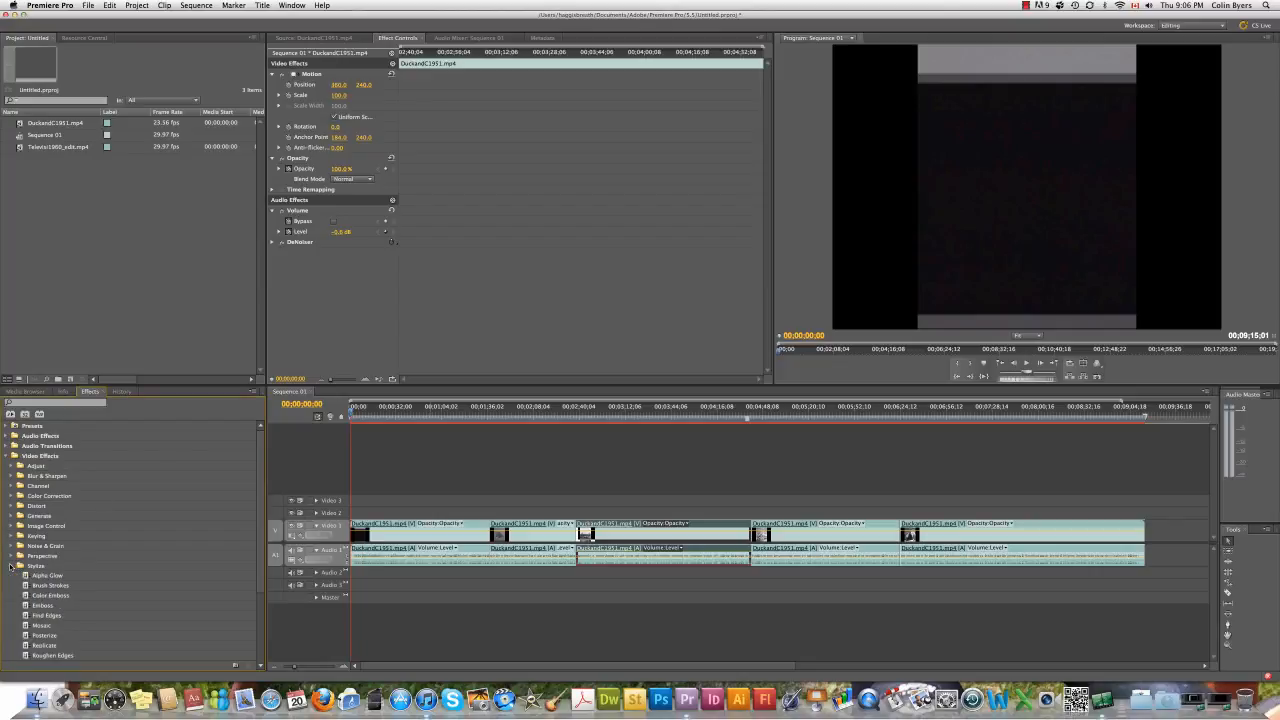
{"action": "scroll", "coordinate": [59, 570], "scroll_direction": "down", "scroll_amount": 3}
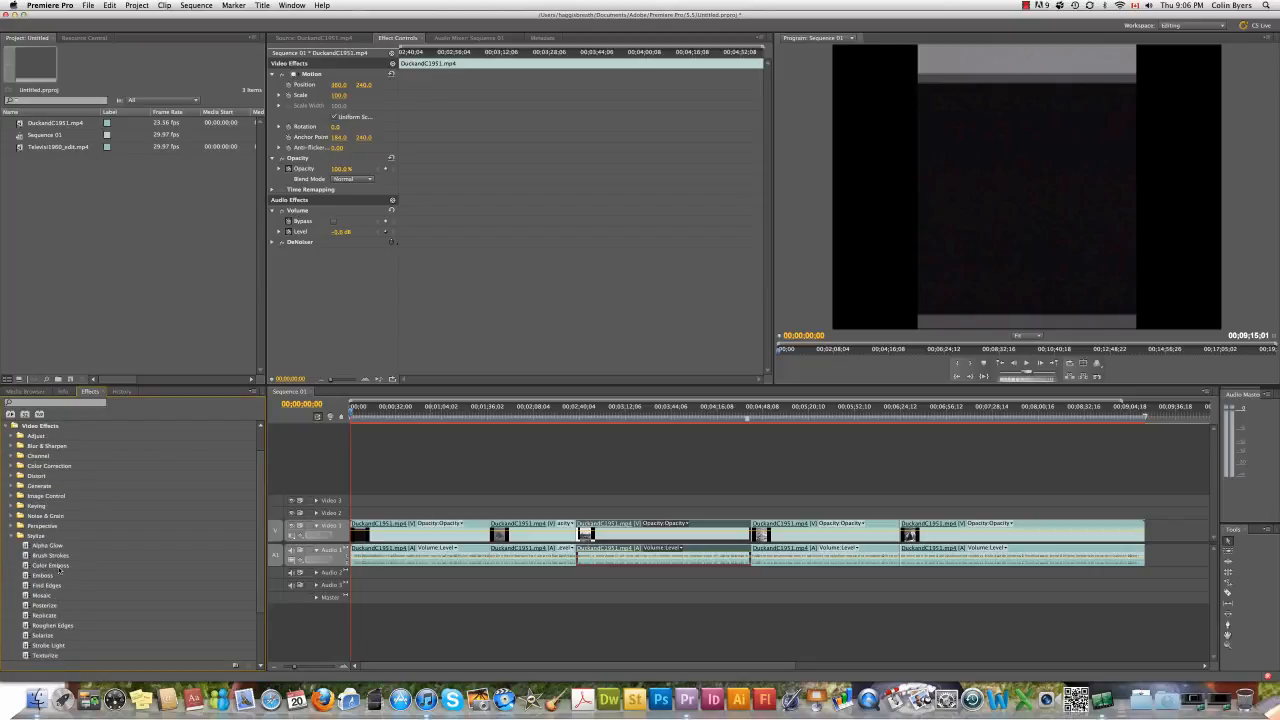
{"action": "scroll", "coordinate": [59, 570], "scroll_direction": "down", "scroll_amount": 1}
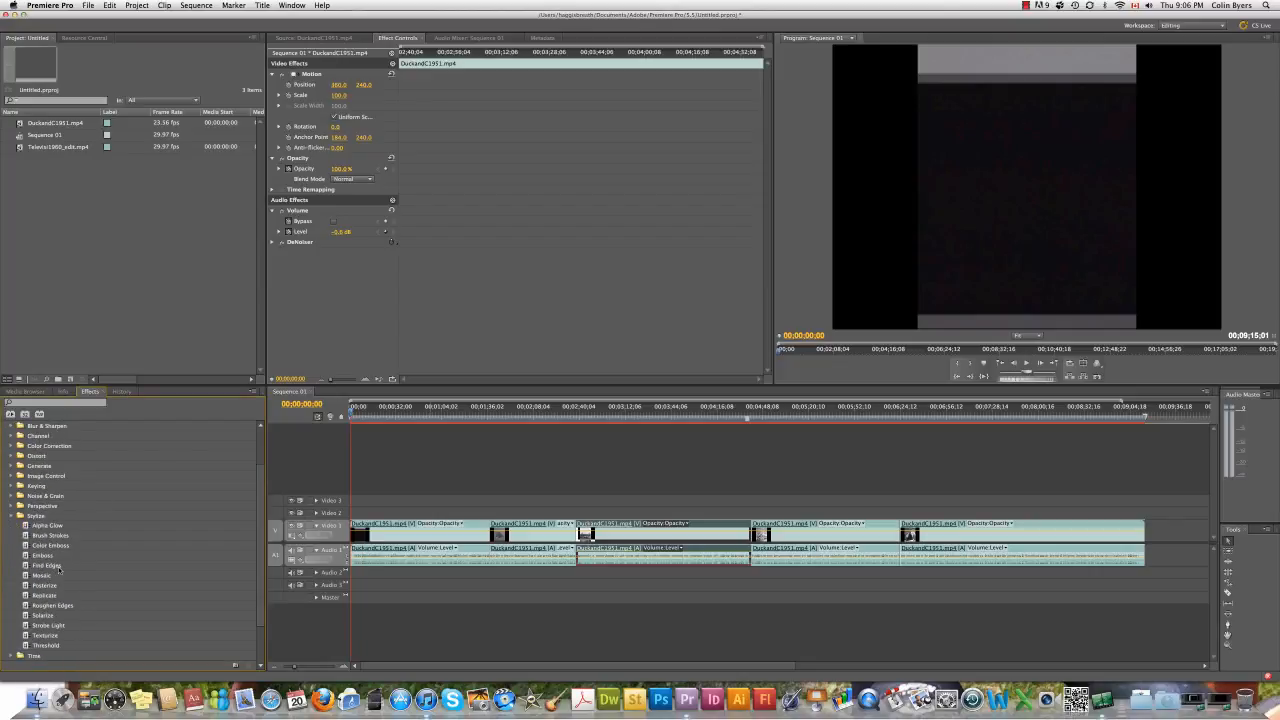
{"action": "left_click", "coordinate": [26, 615]}
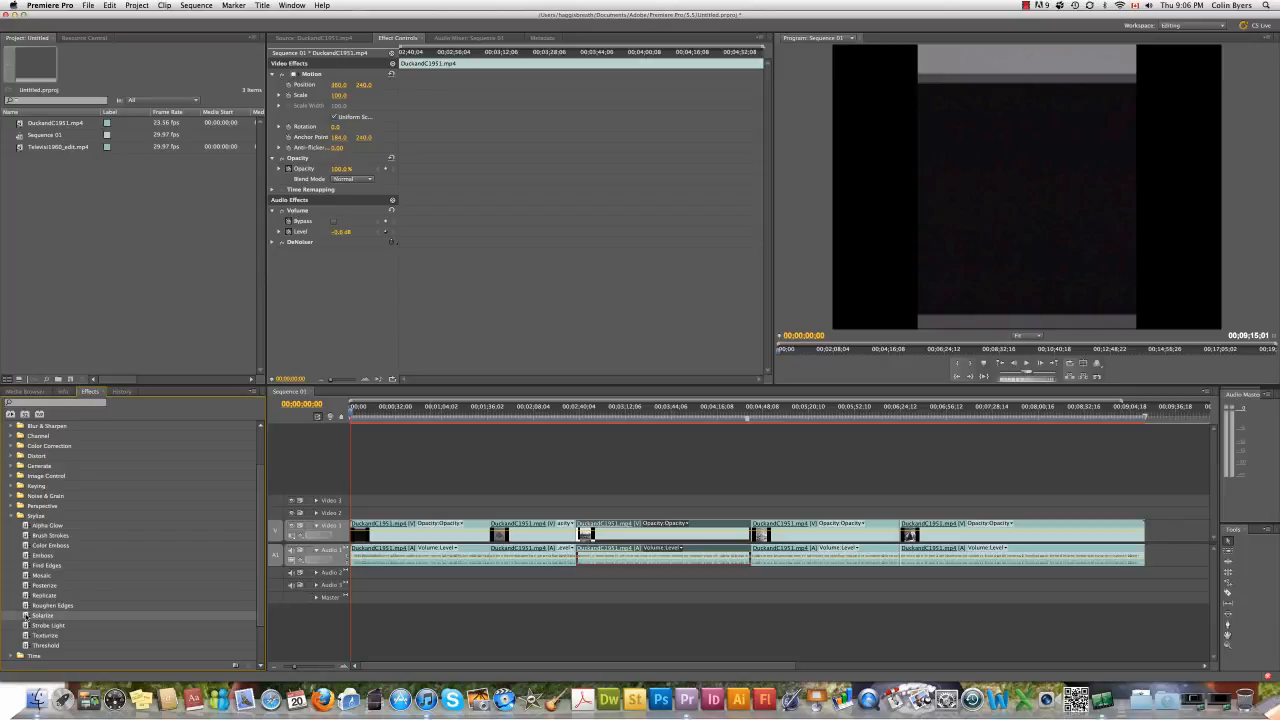
{"action": "left_click", "coordinate": [26, 585]}
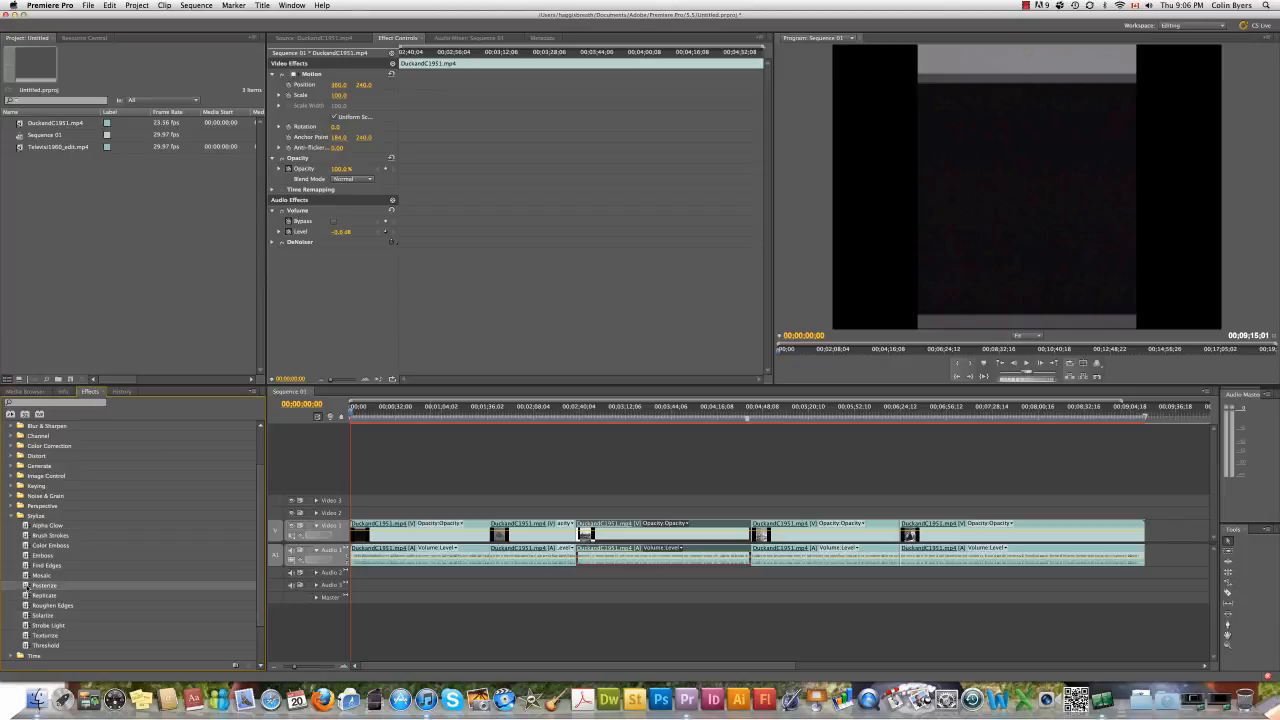
{"action": "left_click_drag", "start_coordinate": [26, 585], "coordinate": [596, 532]}
Step: Open the third segment in the source monitor and preview the sequence frame at 00;03;43;00
{"action": "double_click", "coordinate": [586, 536]}
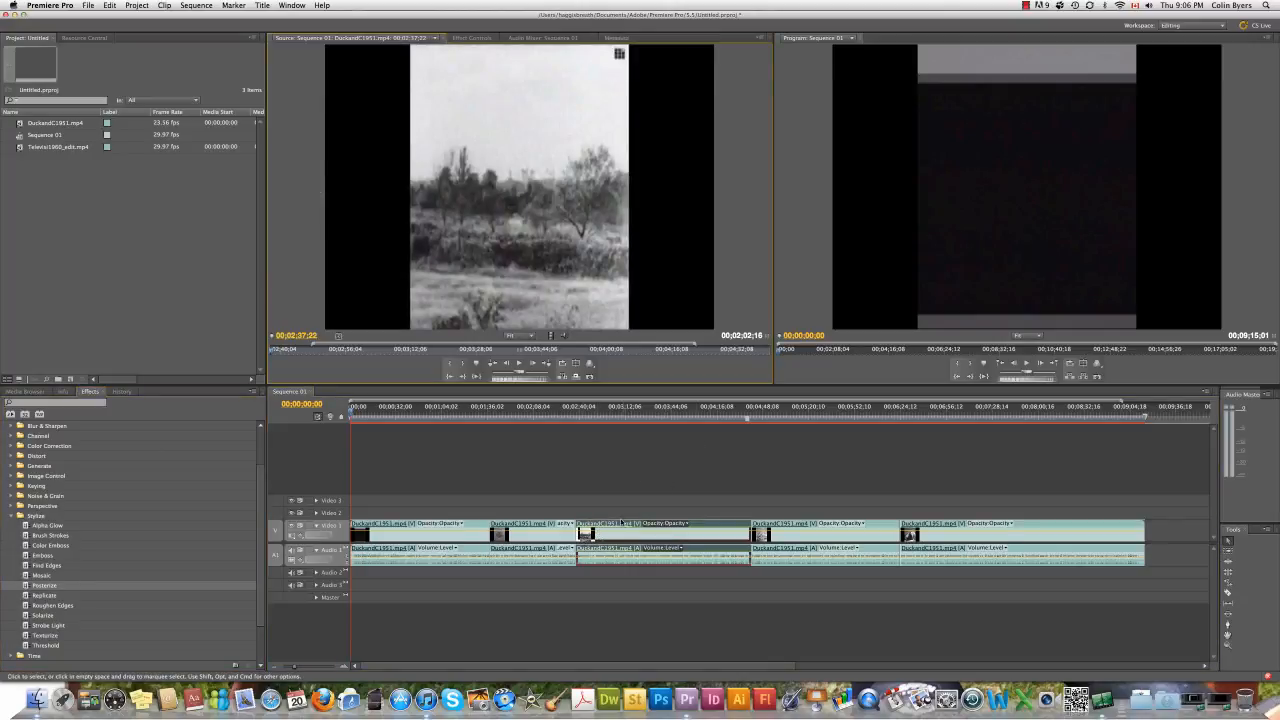
{"action": "left_click_drag", "start_coordinate": [597, 424], "coordinate": [669, 437]}
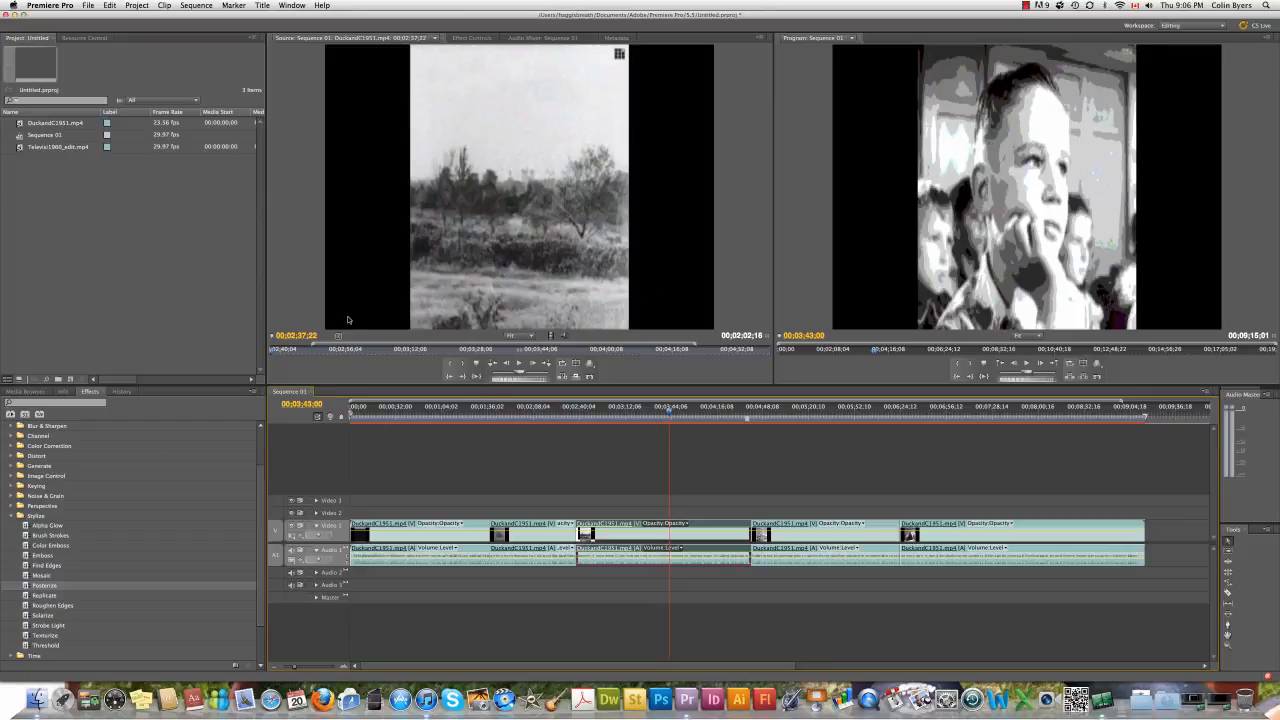
Step: Clear the Posterize effect from the third segment and collapse the Stylize effects group
{"action": "left_click", "coordinate": [490, 38]}
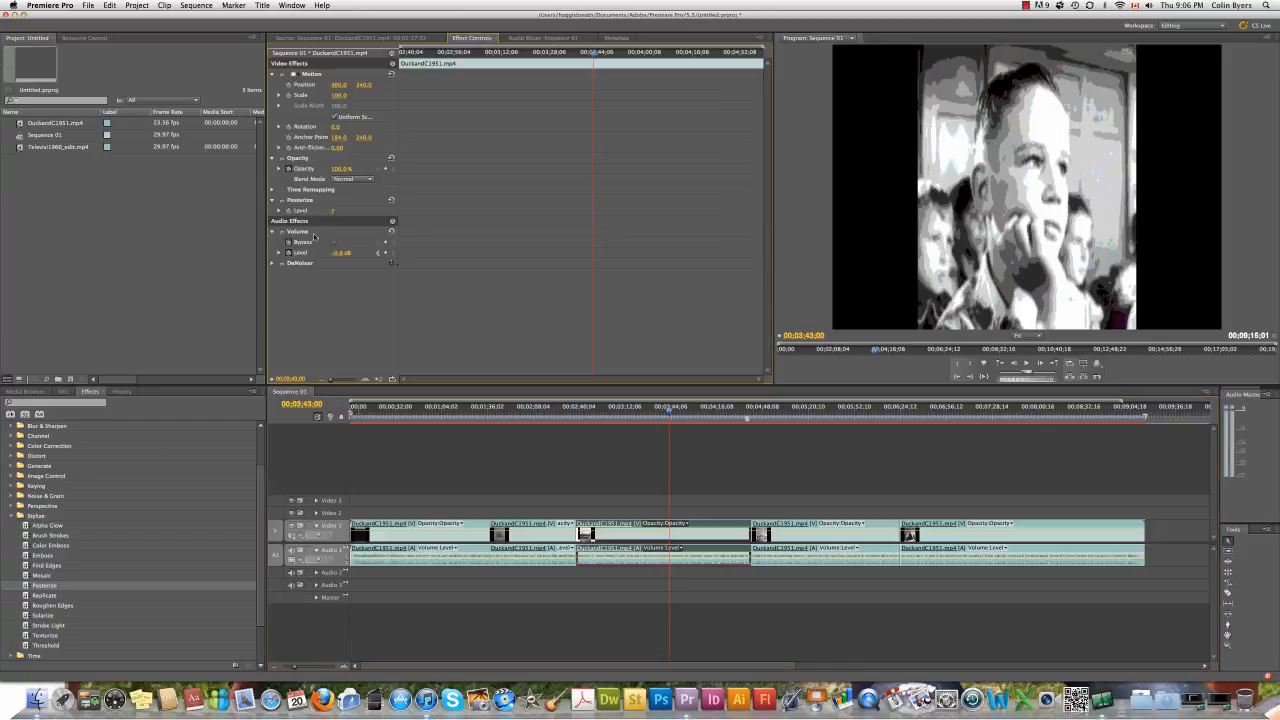
{"action": "right_click", "coordinate": [304, 205]}
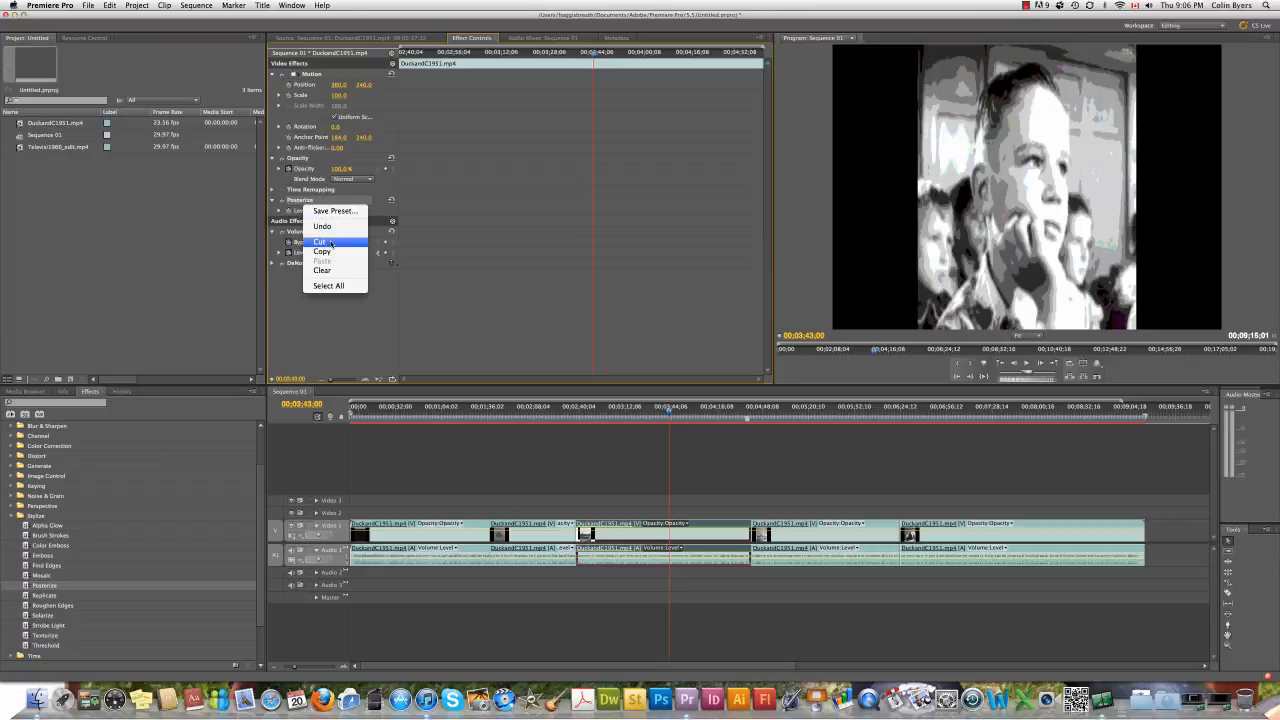
{"action": "left_click", "coordinate": [343, 270]}
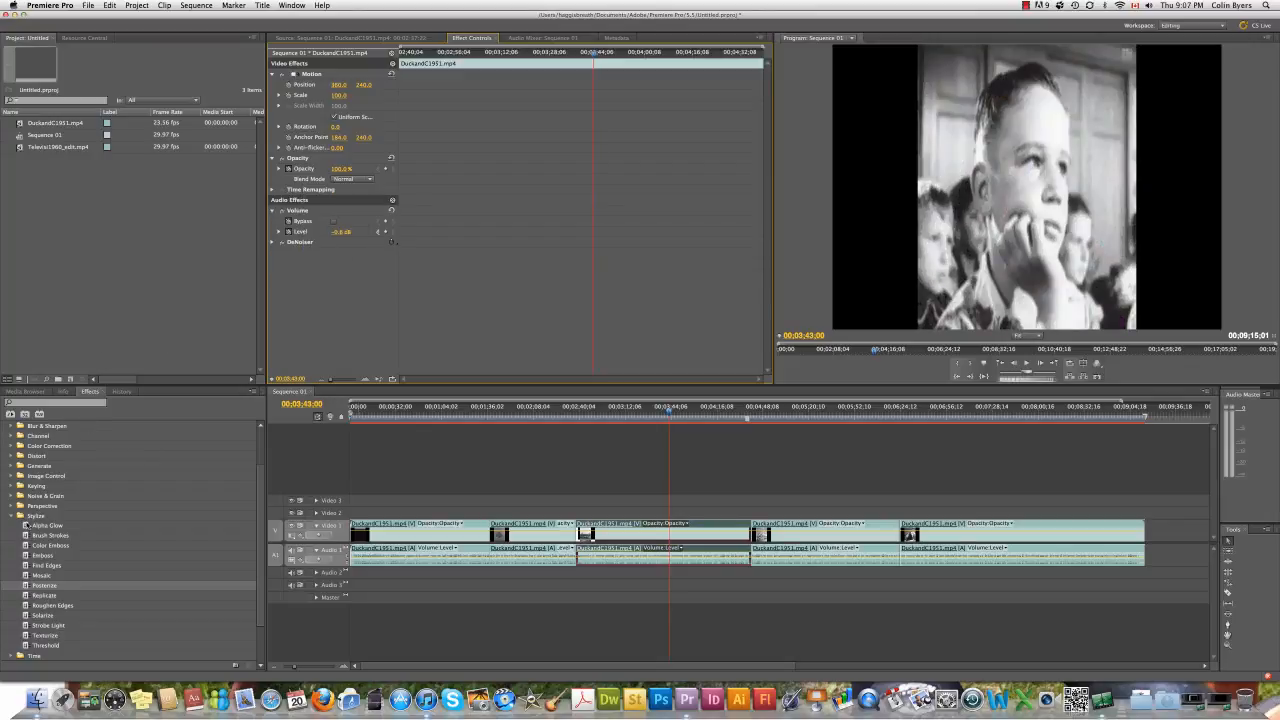
{"action": "left_click", "coordinate": [12, 515]}
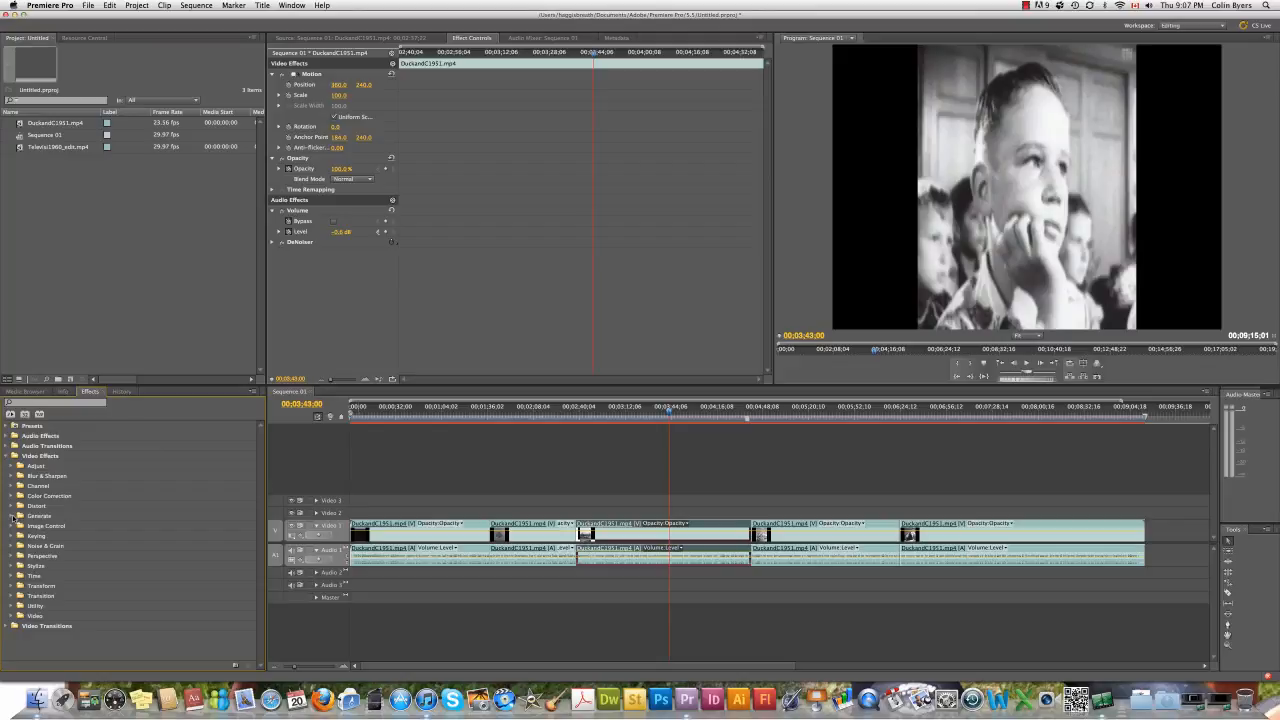
Step: Collapse the Video Effects group and clear the DeNoiser audio effect from the third segment
{"action": "left_click", "coordinate": [6, 457]}
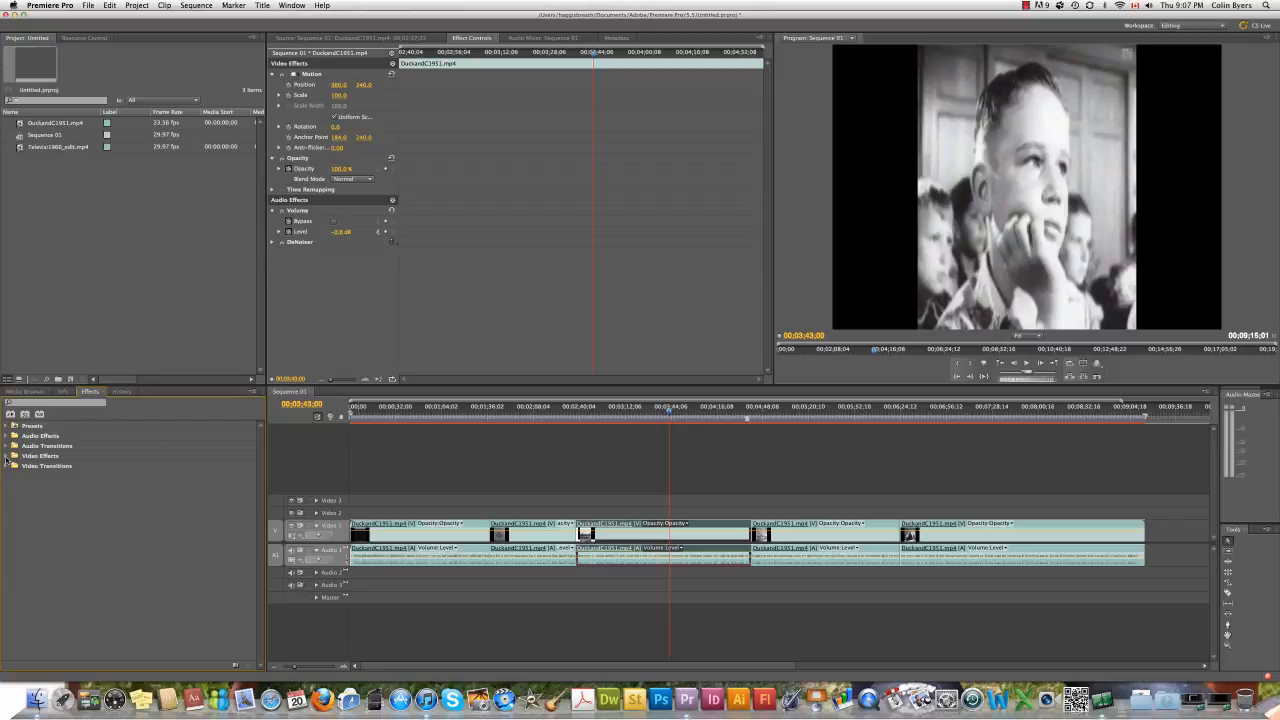
{"action": "right_click", "coordinate": [310, 251]}
{"action": "left_click", "coordinate": [327, 314]}
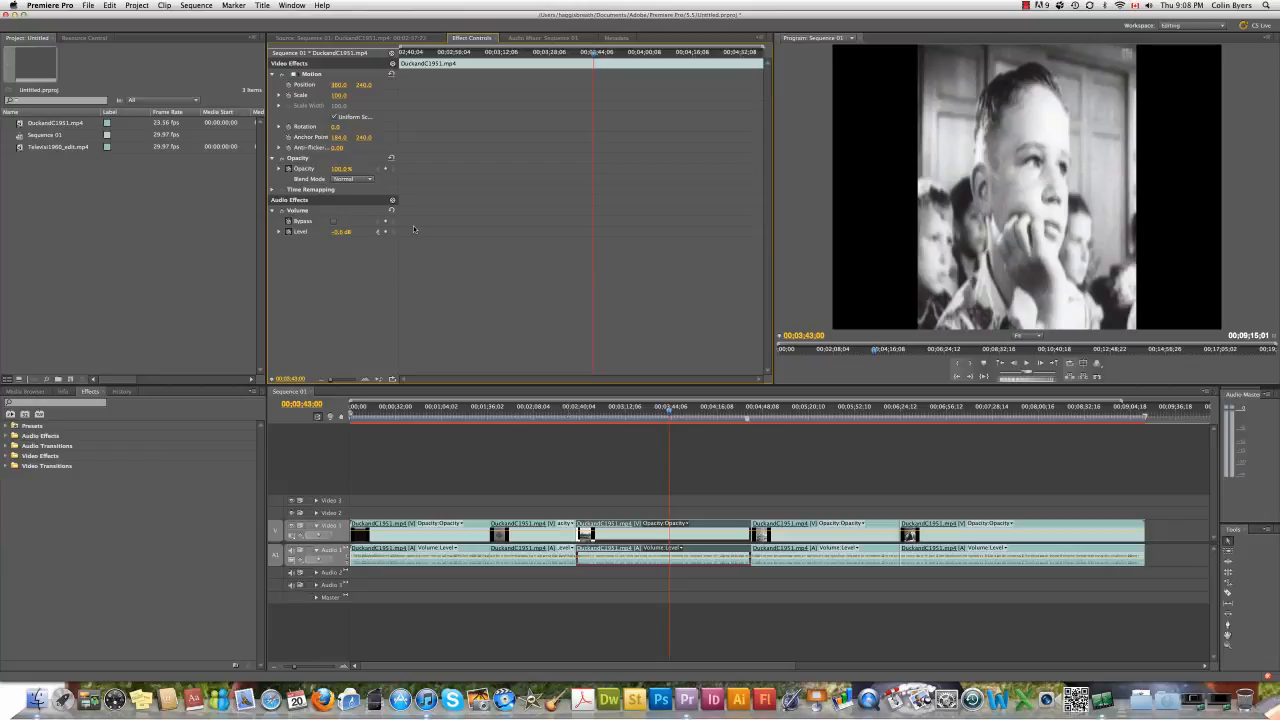
{"action": "left_click", "coordinate": [186, 5]}
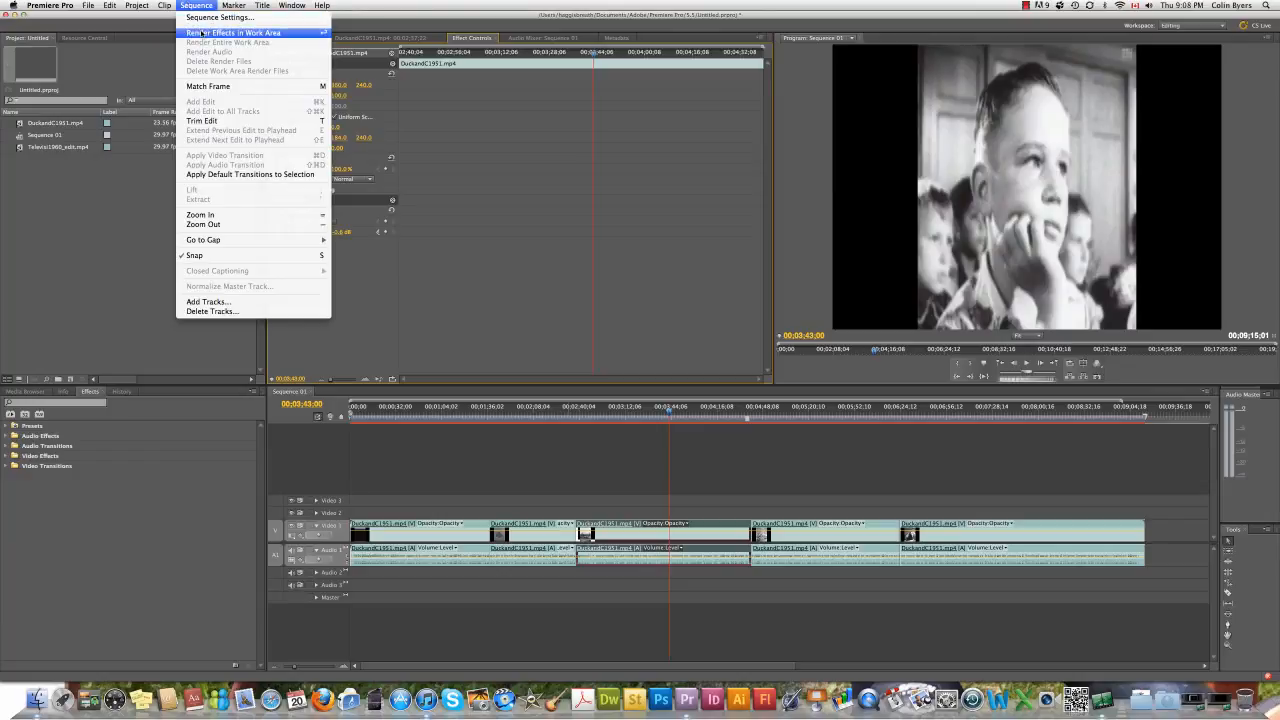
{"action": "mouse_move", "coordinate": [262, 5]}
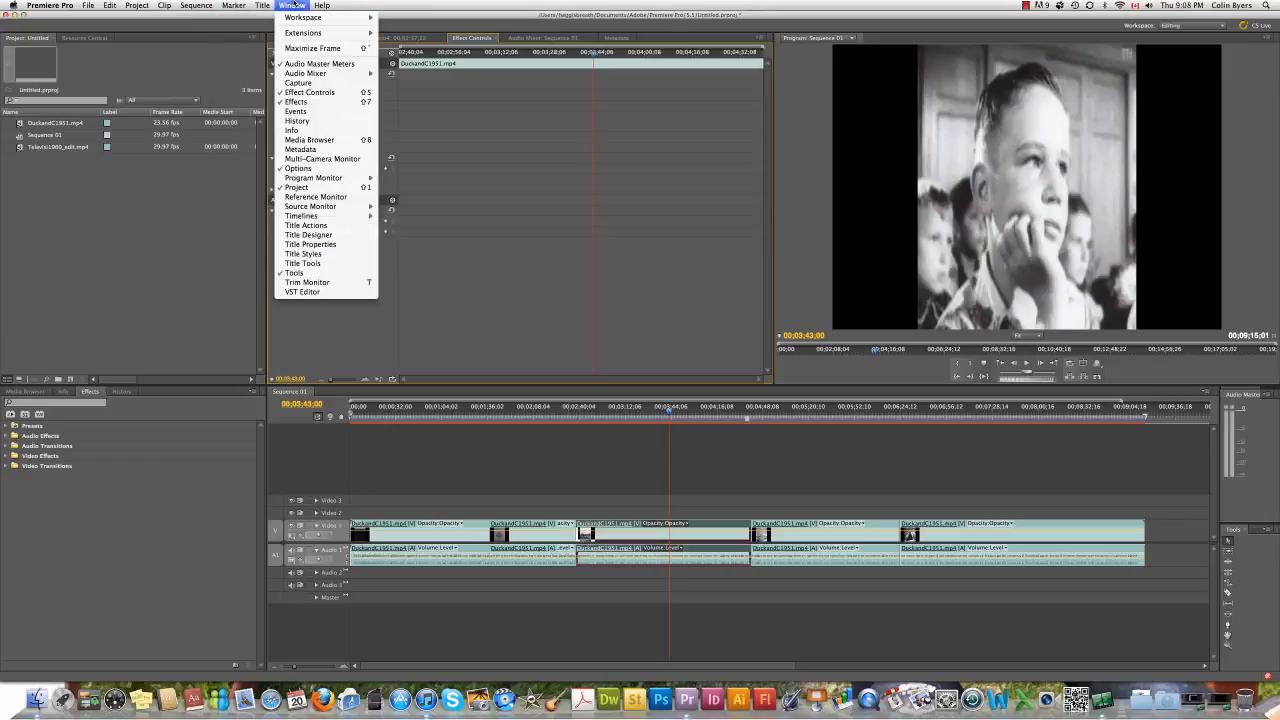
{"action": "mouse_move", "coordinate": [164, 6]}
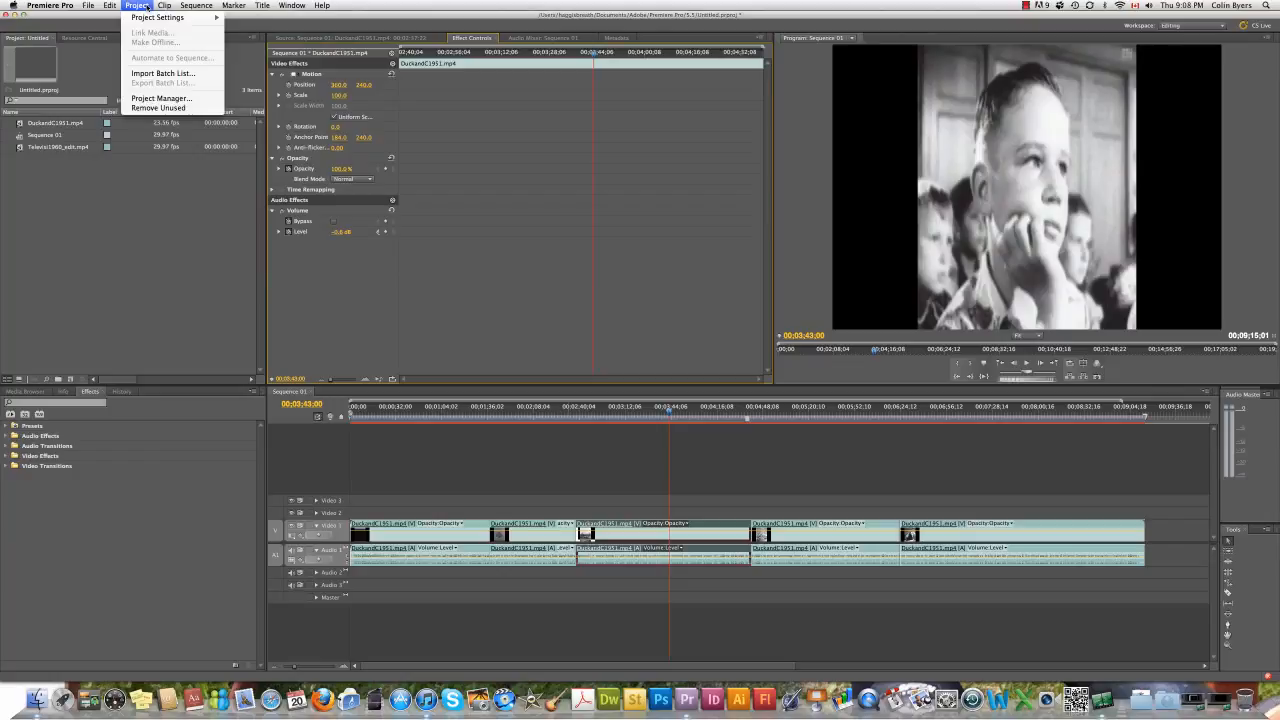
{"action": "mouse_move", "coordinate": [89, 6]}
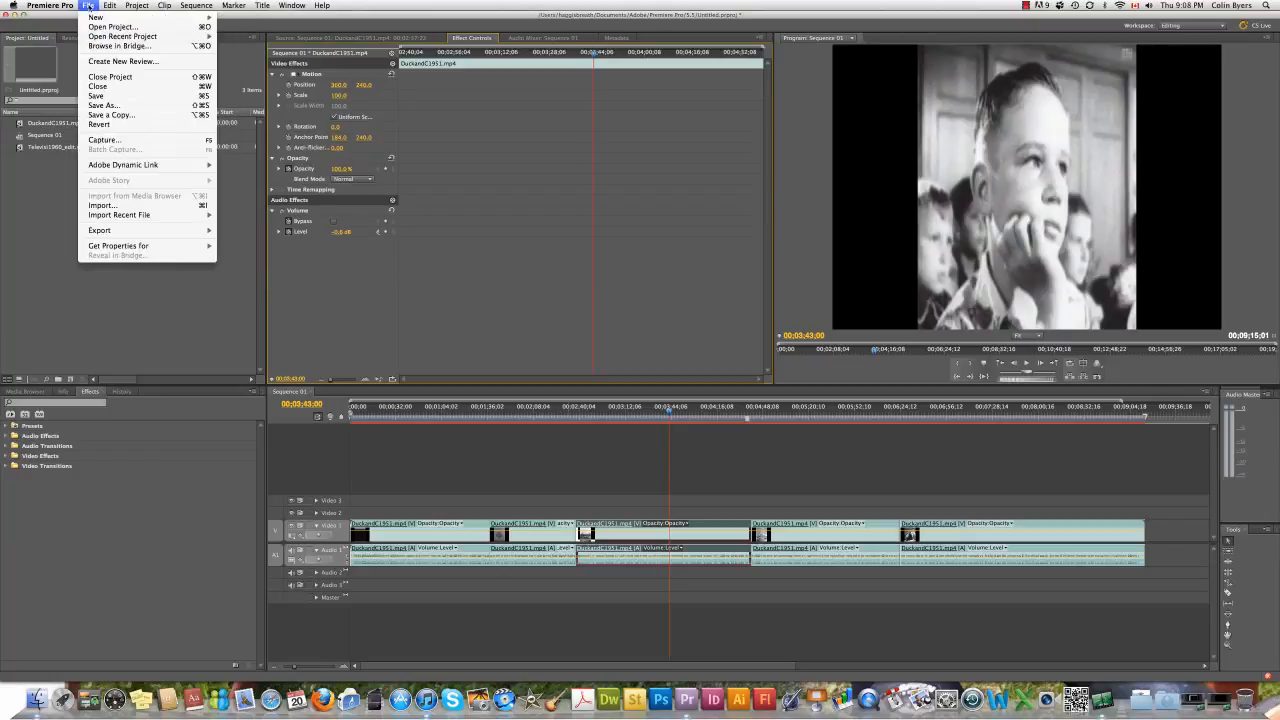
{"action": "mouse_move", "coordinate": [167, 232]}
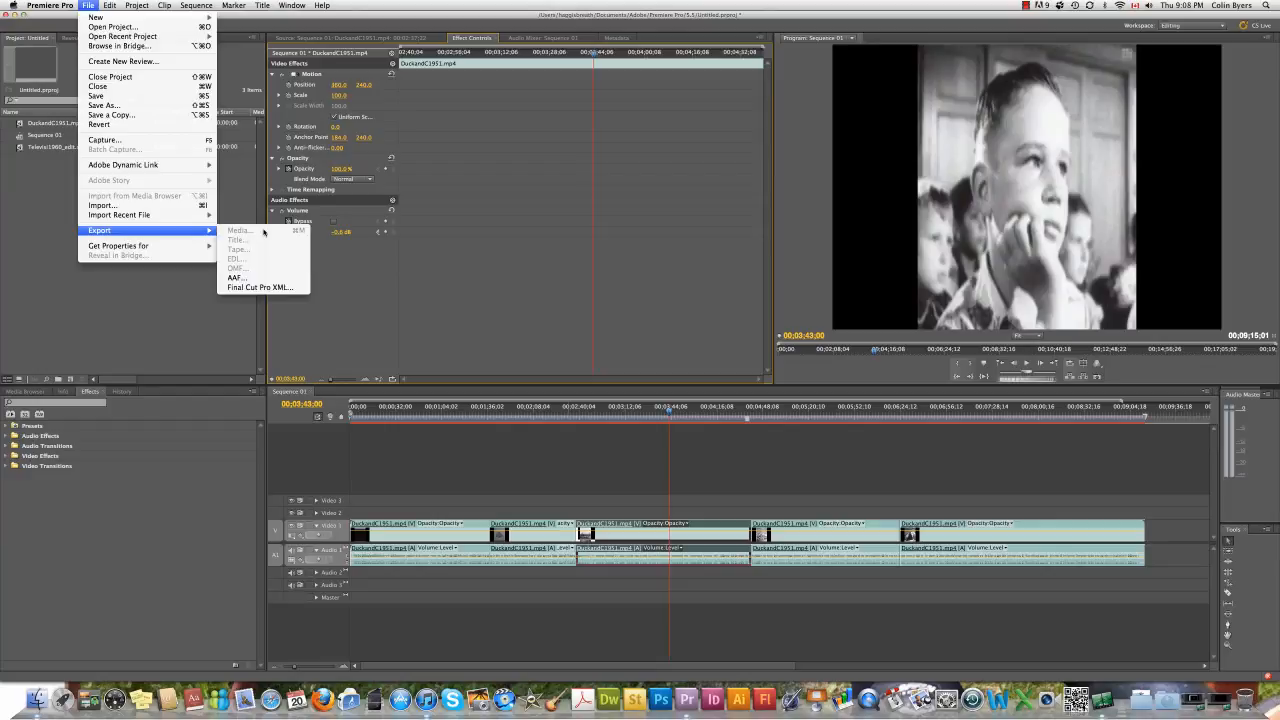
{"action": "key", "text": "Escape"}
Step: Deselect the third segment and render the entire work area of the sequence
{"action": "left_click", "coordinate": [571, 494]}
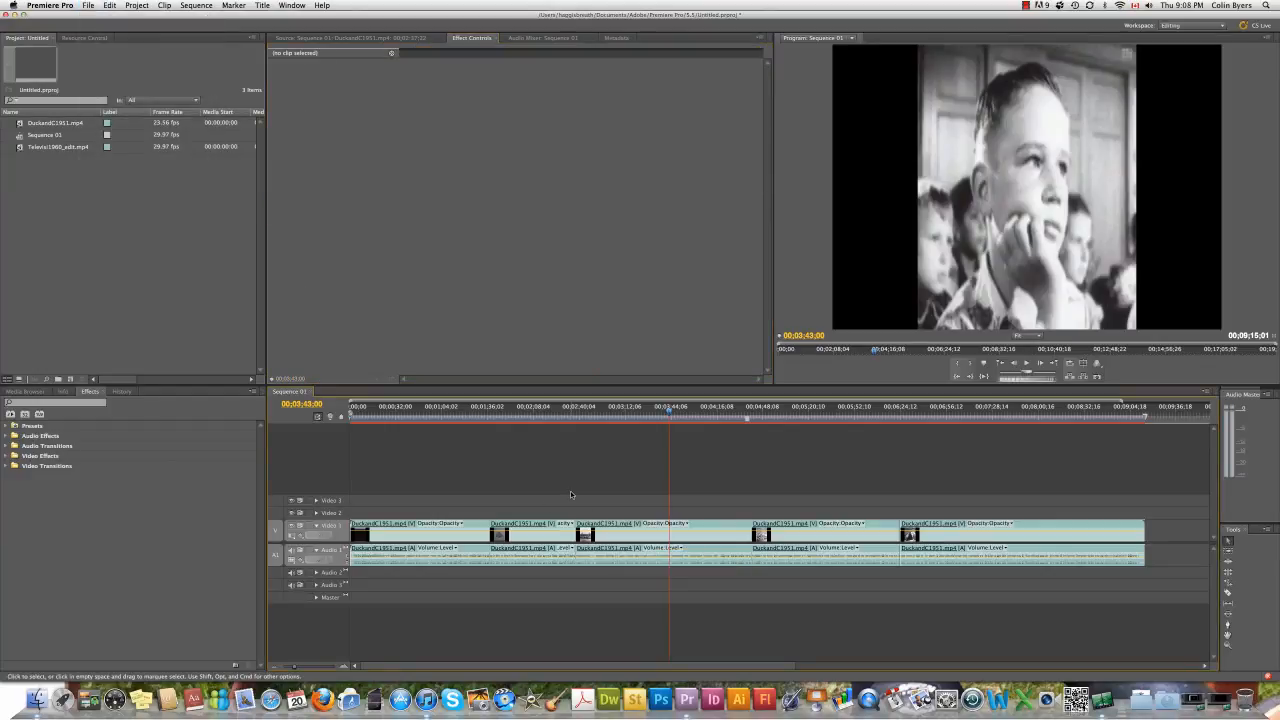
{"action": "left_click", "coordinate": [217, 5]}
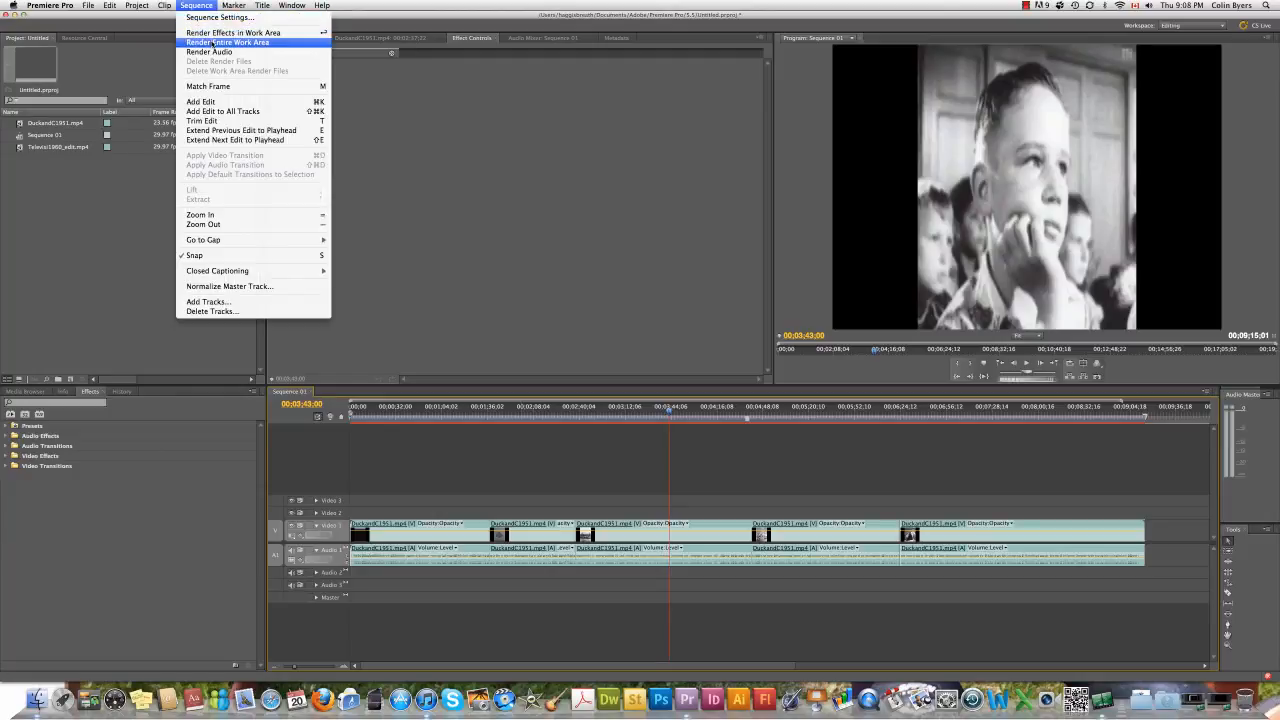
{"action": "left_click", "coordinate": [261, 45]}
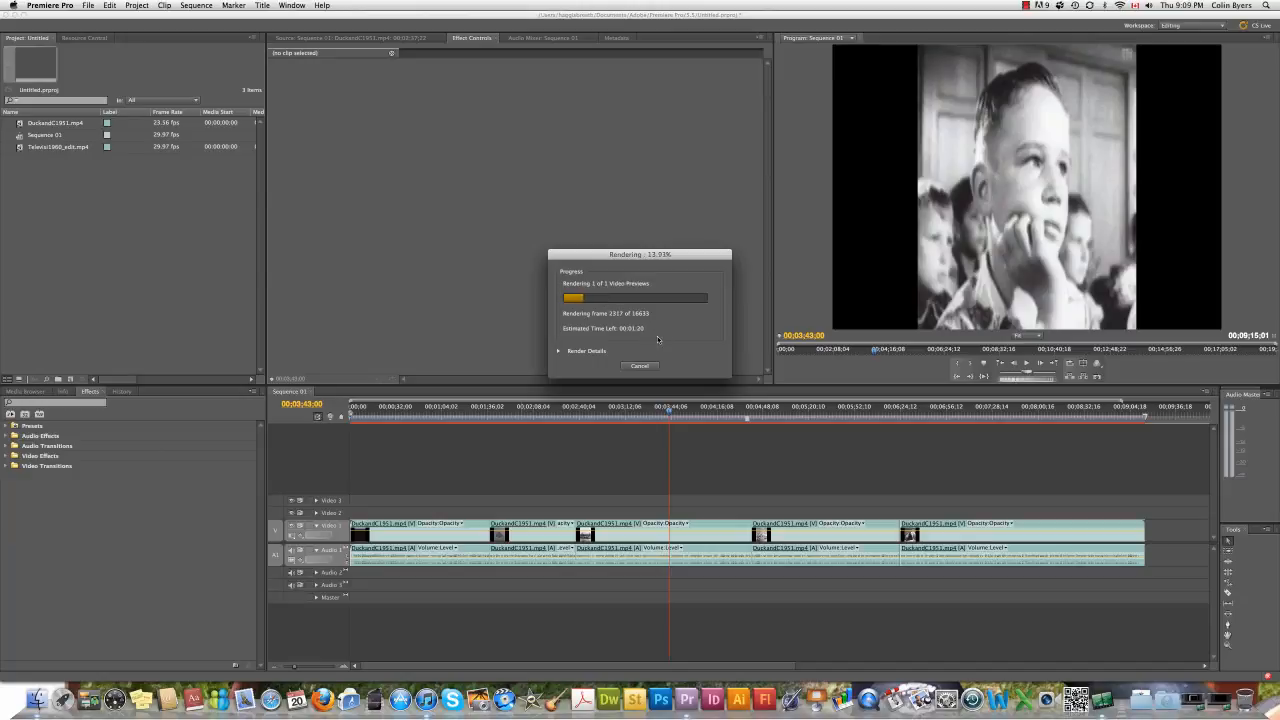
{"action": "left_click", "coordinate": [1026, 6]}
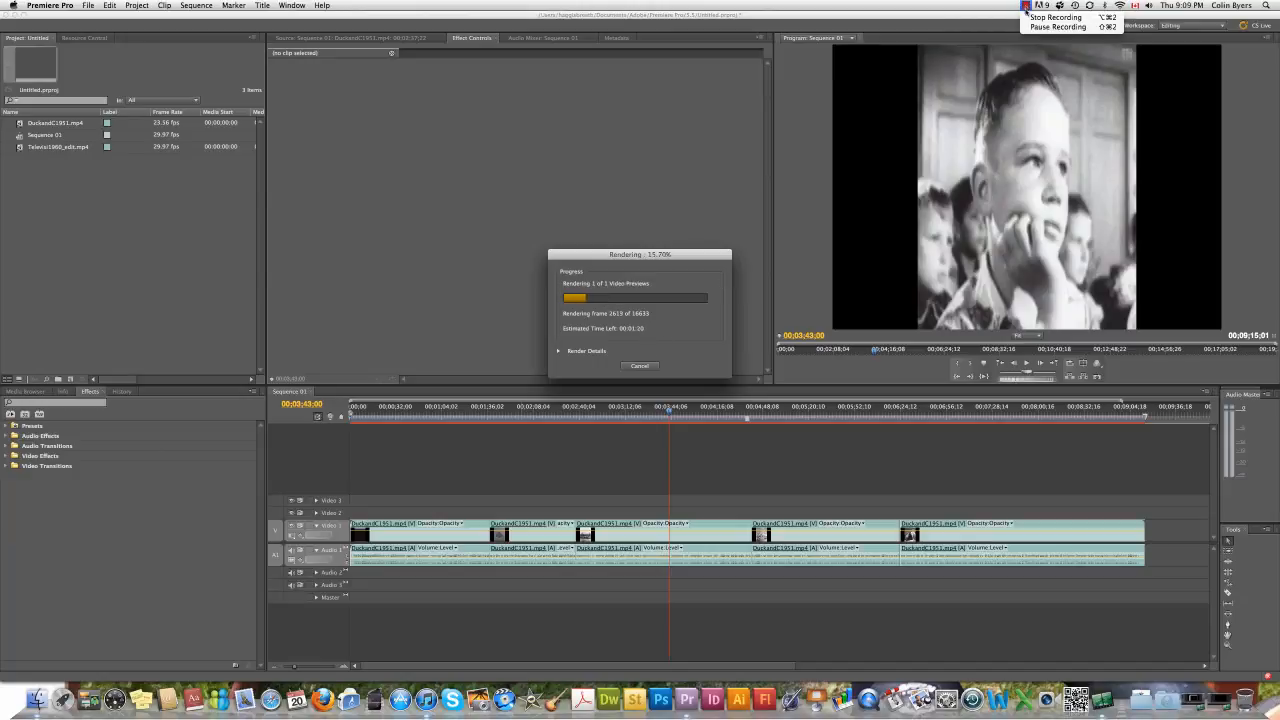
{"action": "left_click", "coordinate": [1030, 26]}
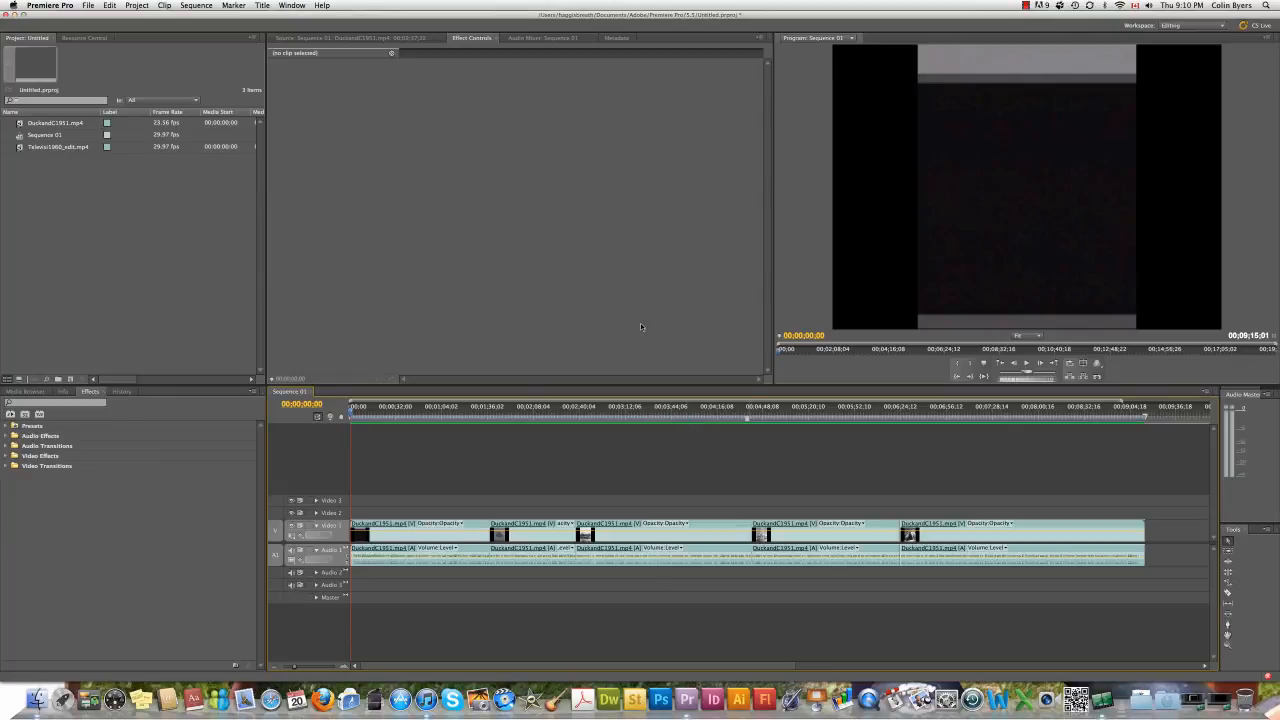
Step: Export Sequence 01 as media in QuickTime format with the NTSC DV preset, including both video and audio
{"action": "left_click", "coordinate": [89, 6]}
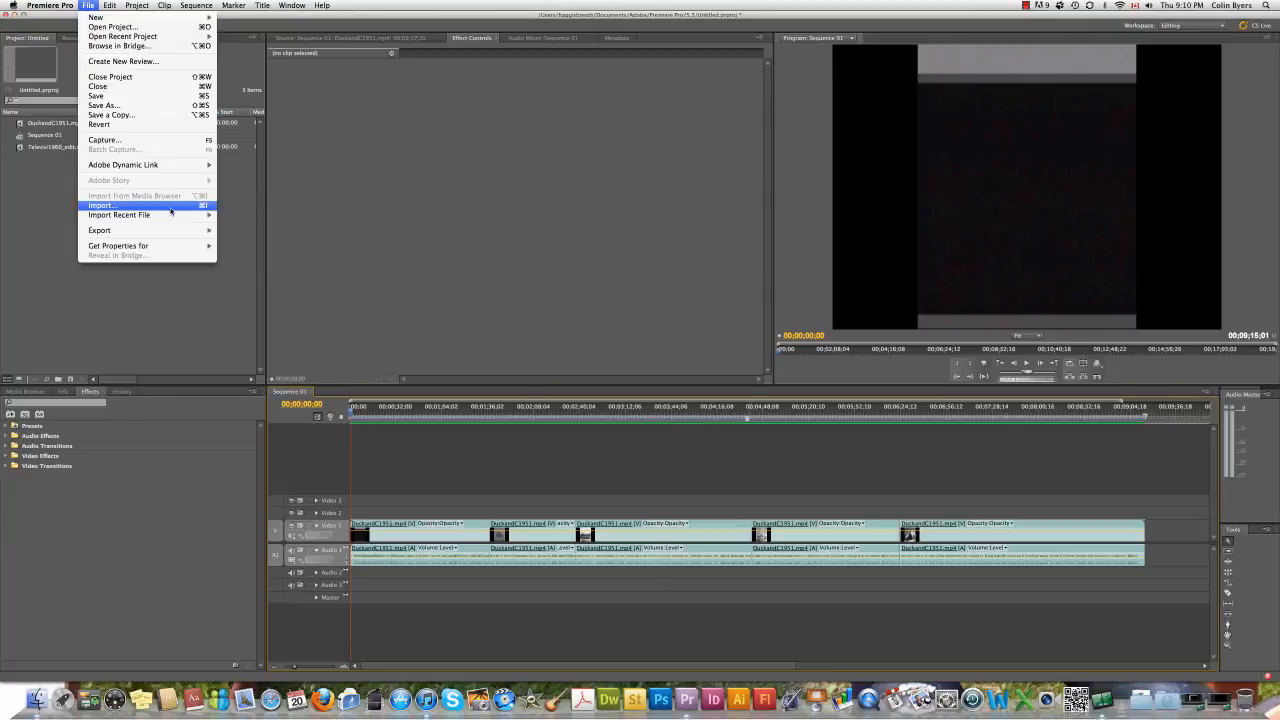
{"action": "mouse_move", "coordinate": [205, 230]}
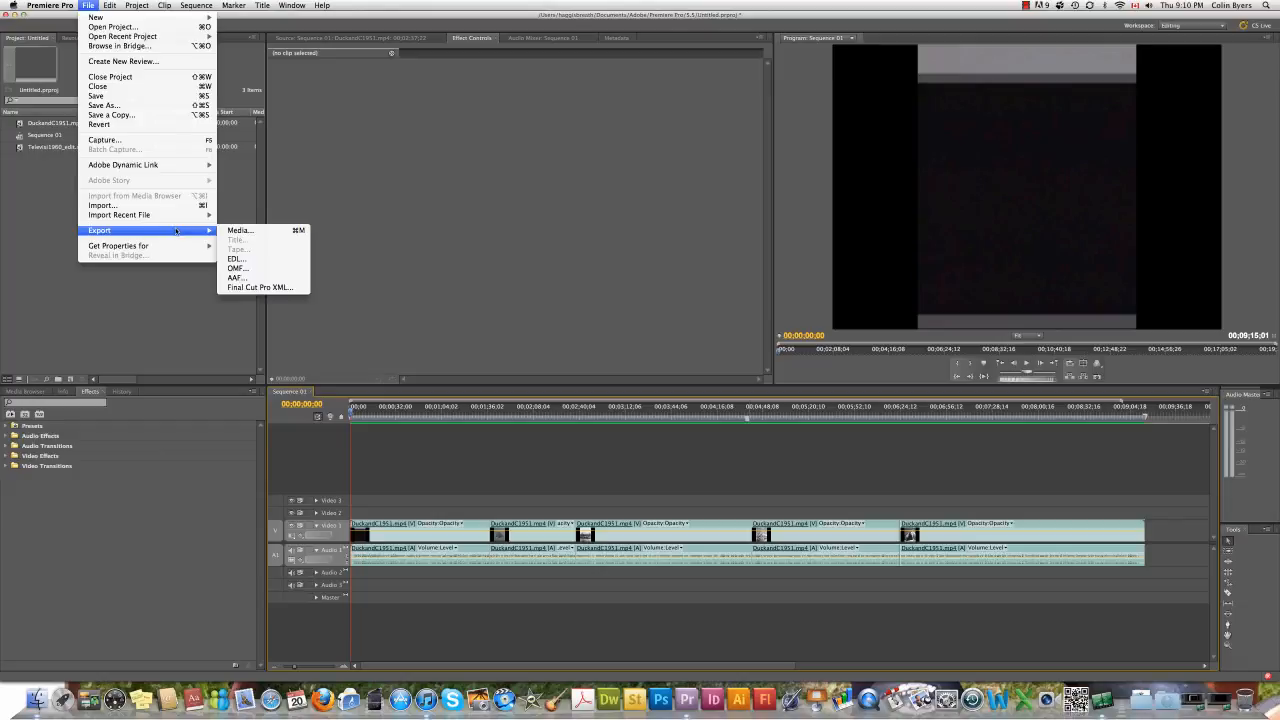
{"action": "left_click", "coordinate": [248, 230]}
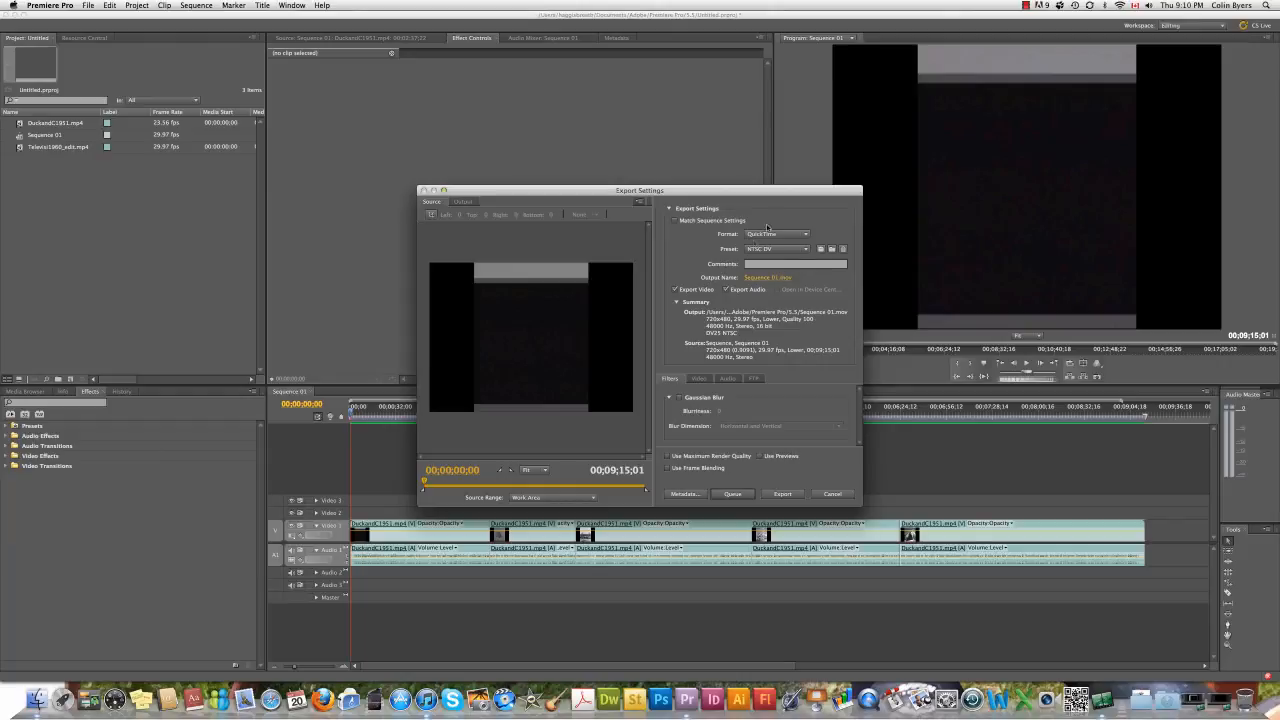
{"action": "left_click", "coordinate": [772, 236]}
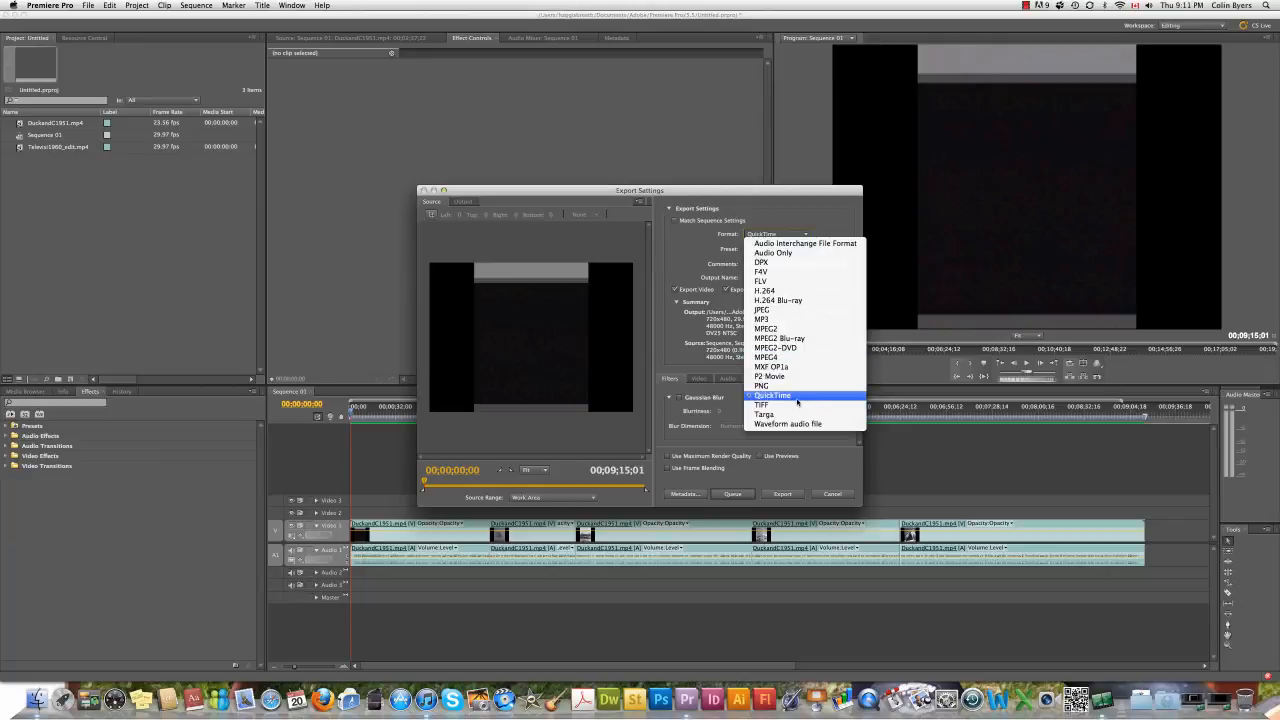
{"action": "left_click", "coordinate": [690, 357]}
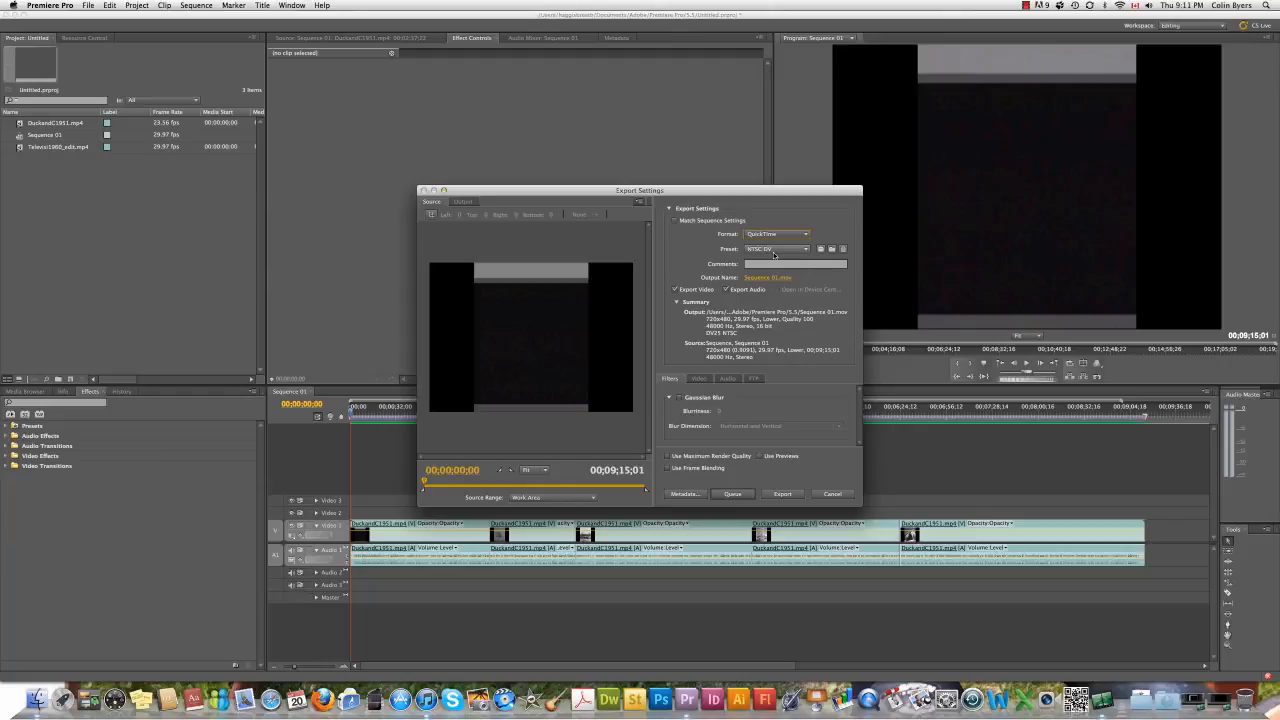
{"action": "left_click", "coordinate": [785, 494]}
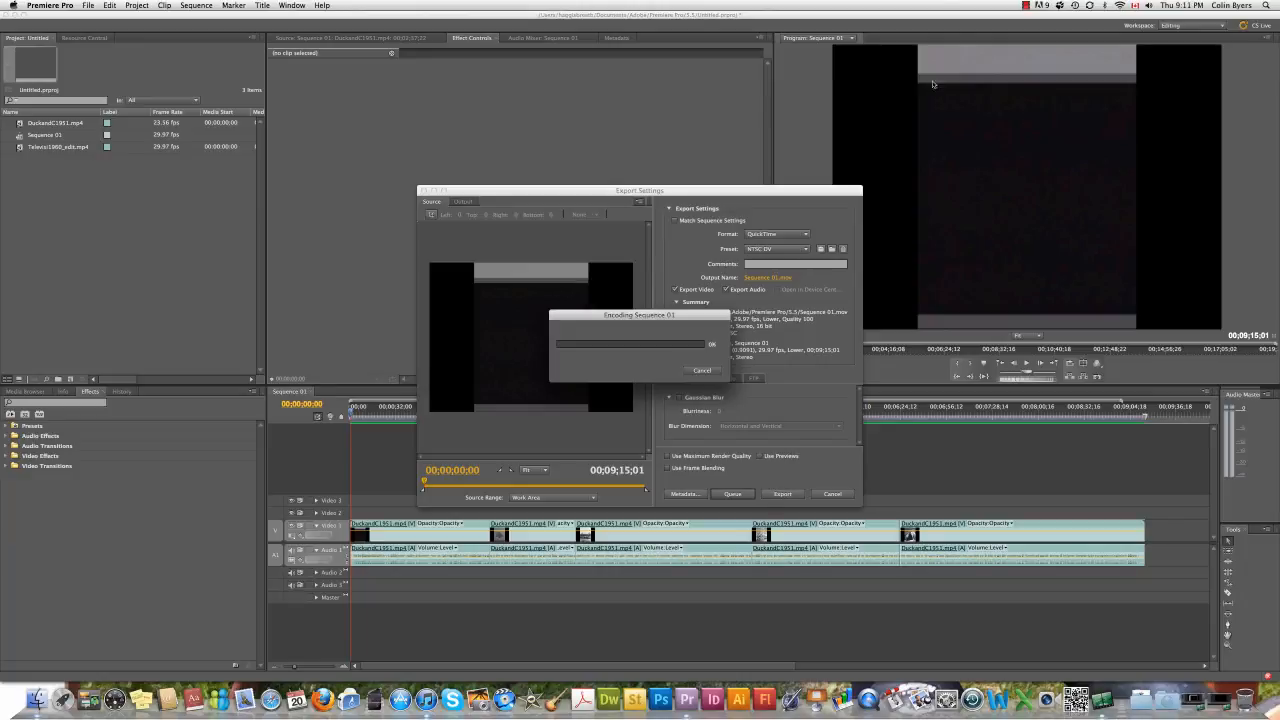
{"action": "left_click", "coordinate": [1024, 6]}
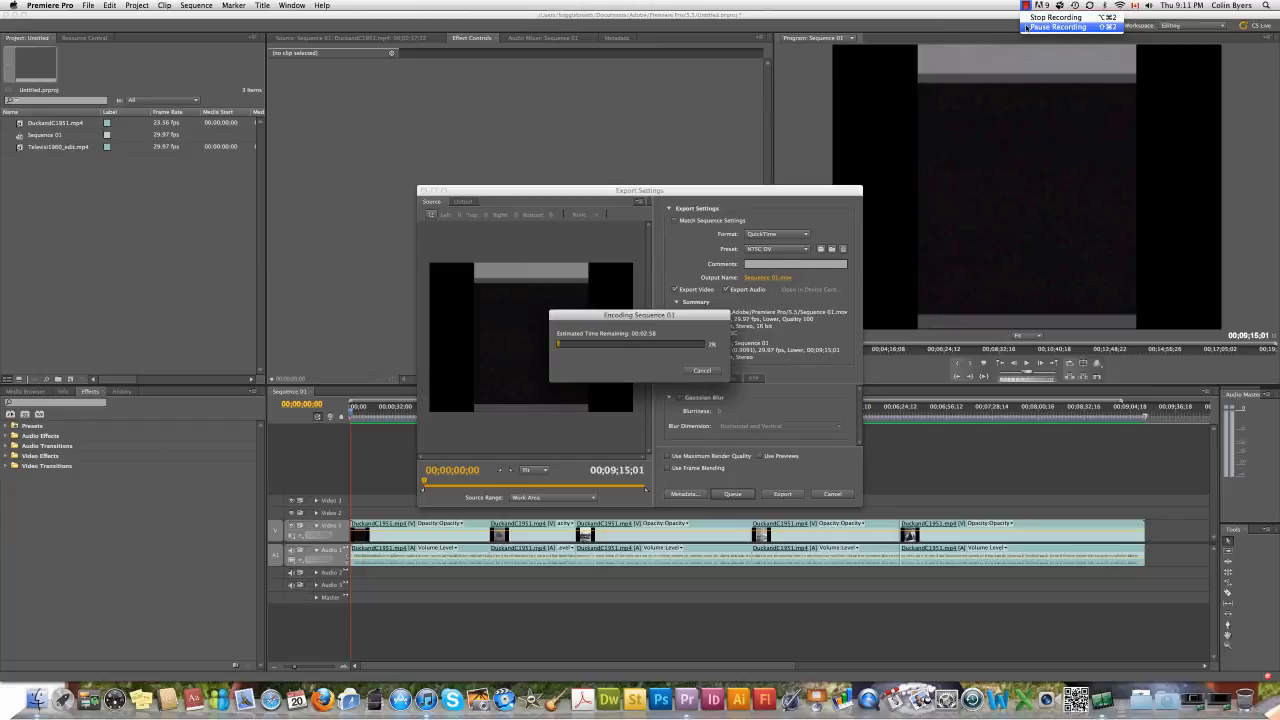
{"action": "left_click", "coordinate": [1026, 17]}
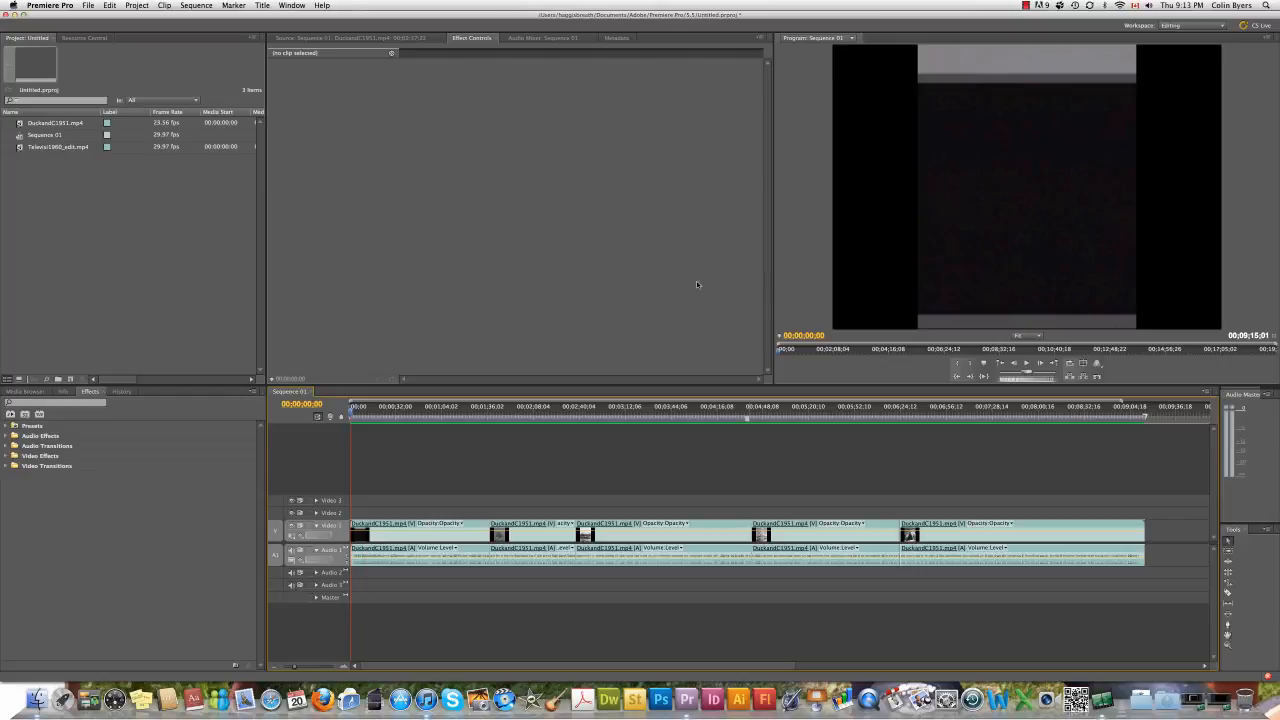
Step: Quit Premiere Pro without saving the changes to the project
{"action": "left_click", "coordinate": [50, 5]}
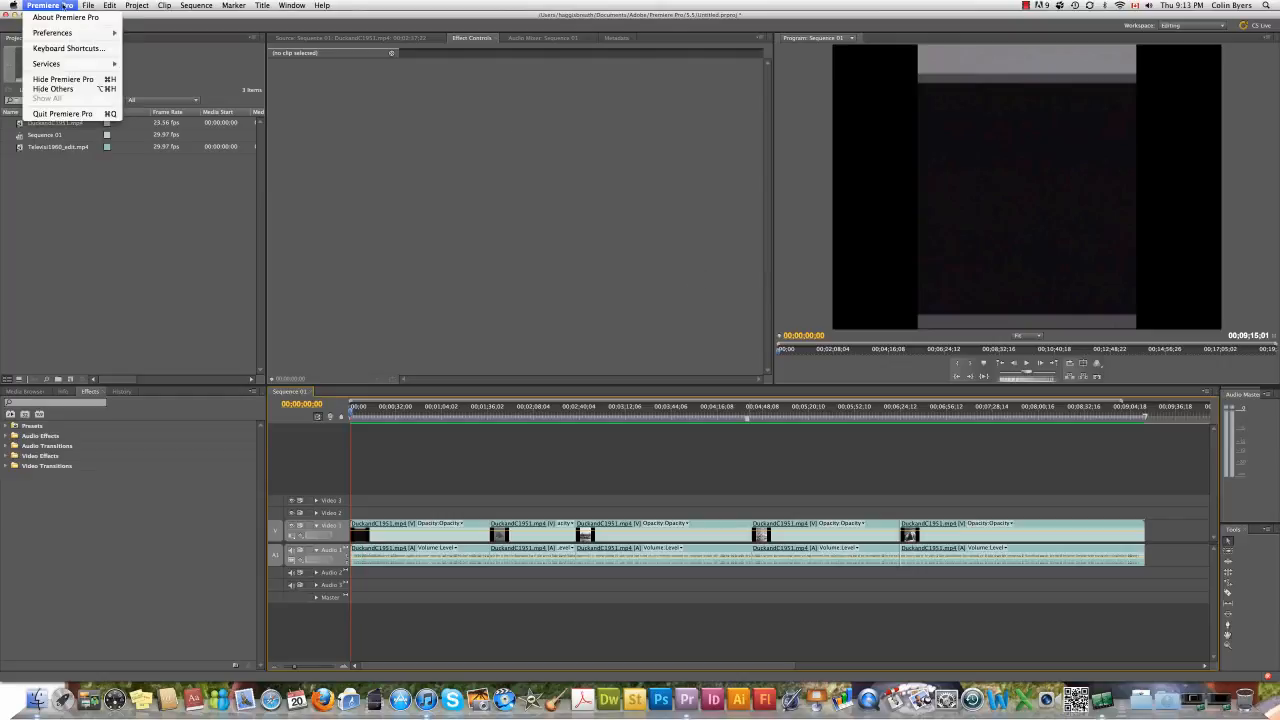
{"action": "left_click", "coordinate": [108, 113]}
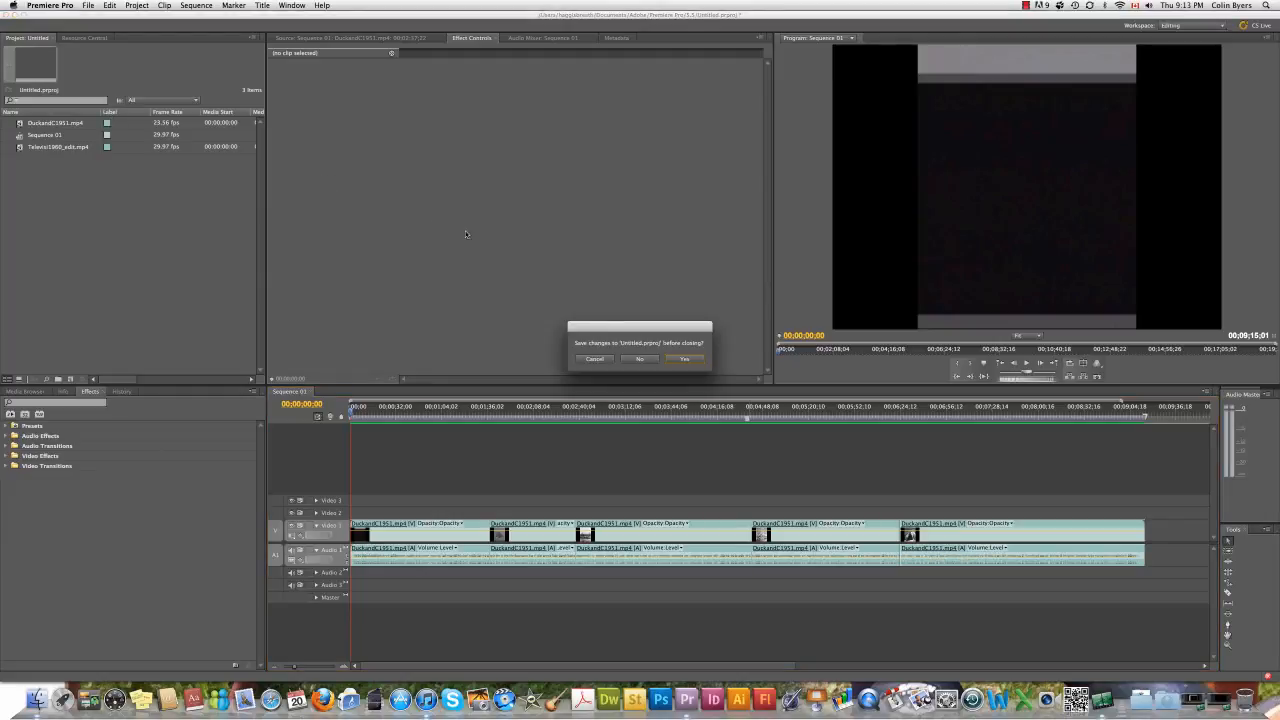
{"action": "left_click", "coordinate": [641, 359]}
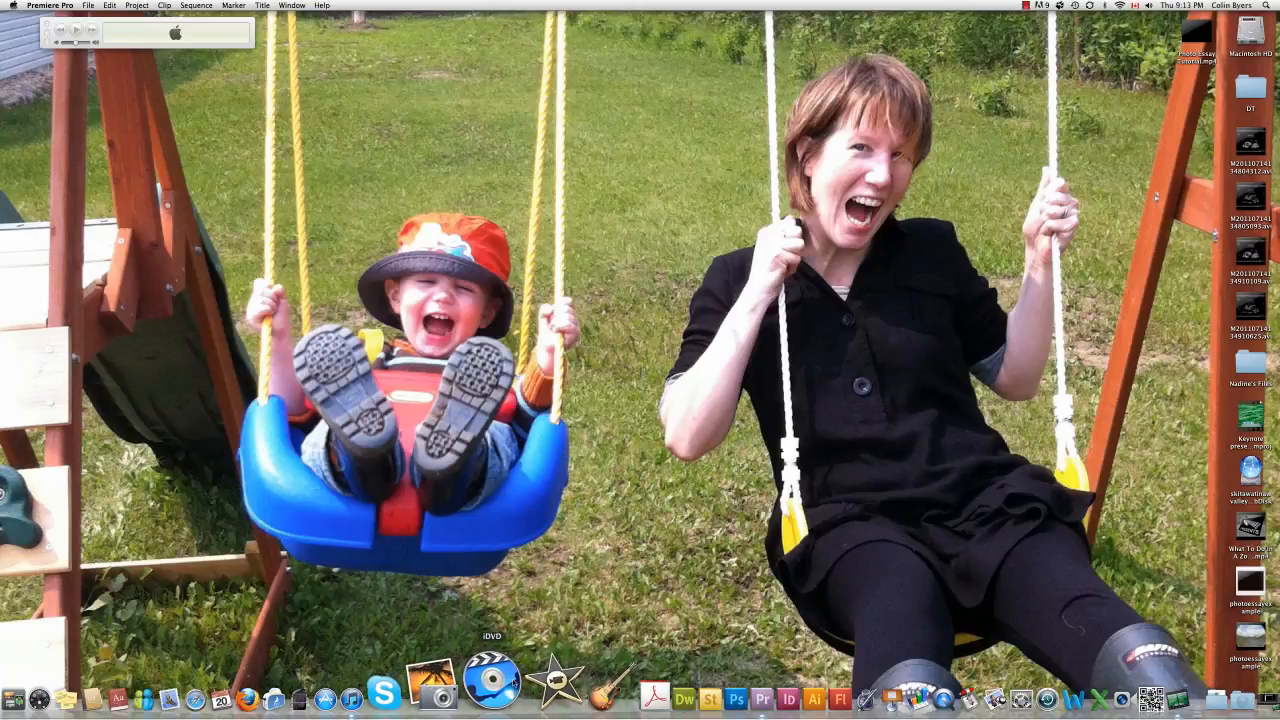
Step: Launch iDVD and create a new widescreen (16:9) project named My Great DVD in the Documents folder
{"action": "left_click", "coordinate": [495, 680]}
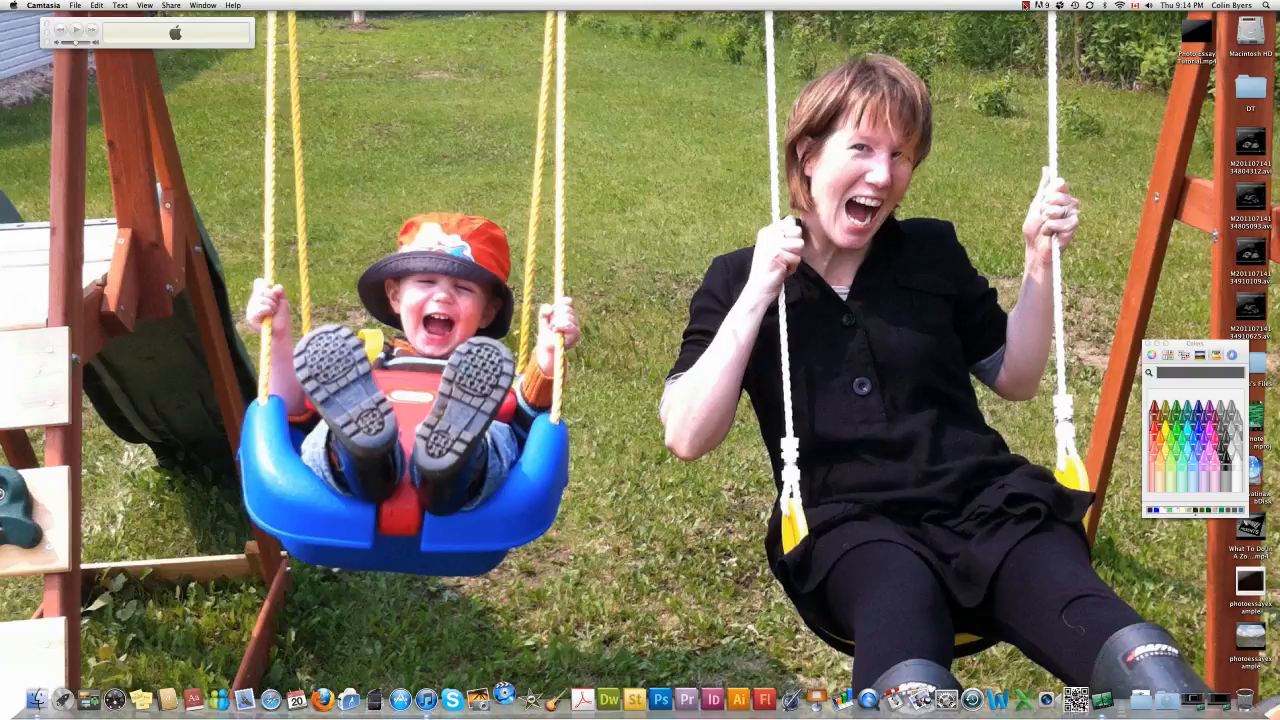
{"action": "left_click", "coordinate": [1025, 5]}
{"action": "left_click", "coordinate": [1030, 27]}
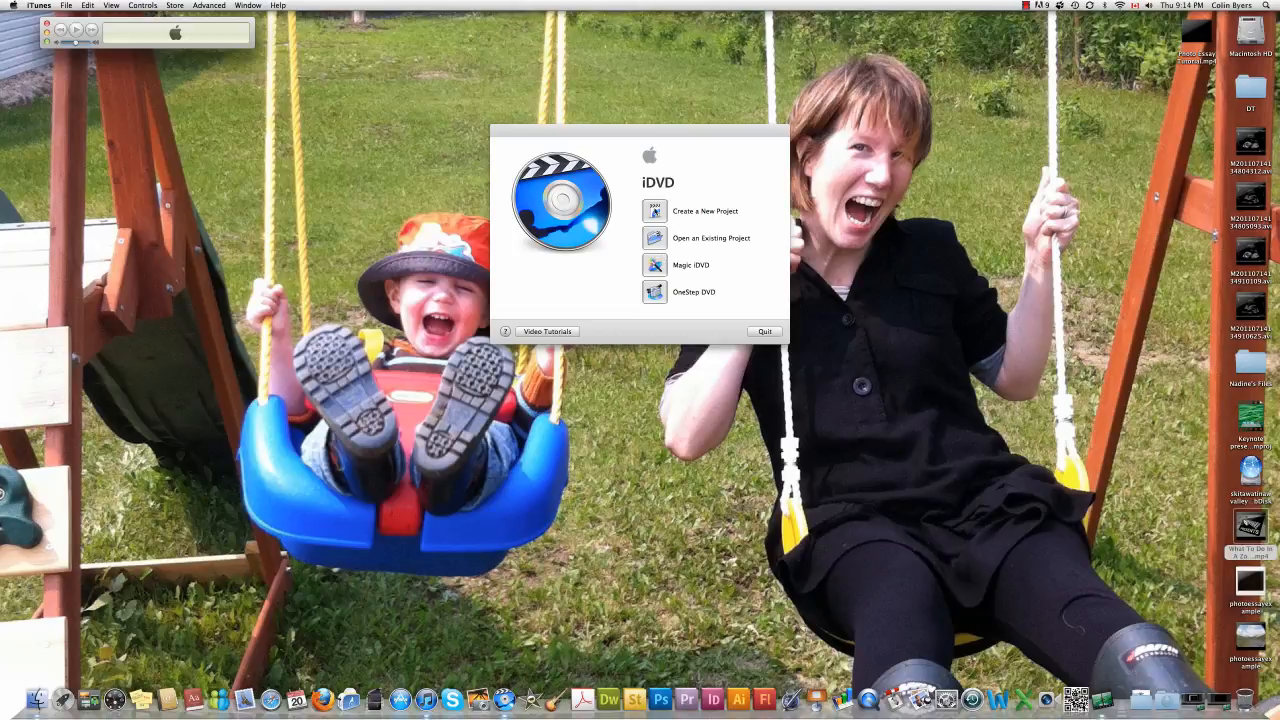
{"action": "left_click", "coordinate": [654, 211]}
{"action": "left_click", "coordinate": [654, 211]}
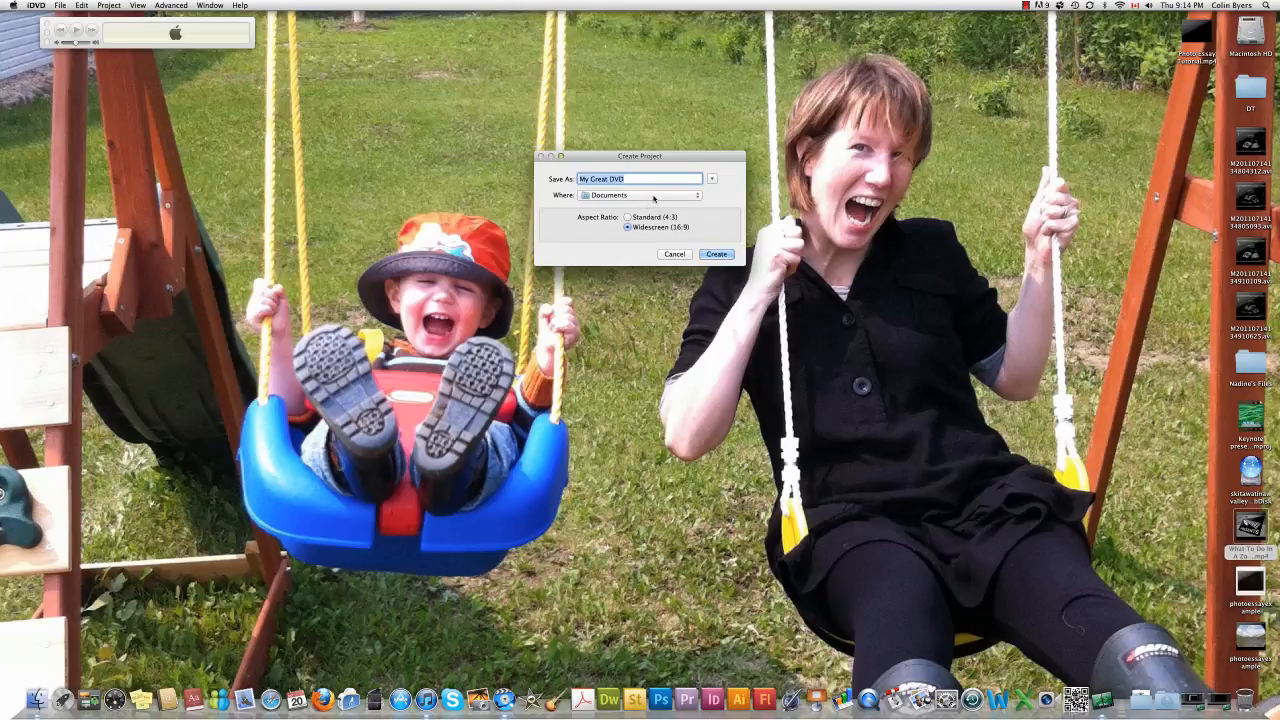
{"action": "left_click", "coordinate": [655, 197]}
{"action": "left_click", "coordinate": [712, 212]}
{"action": "left_click", "coordinate": [716, 255]}
{"action": "left_click", "coordinate": [717, 255]}
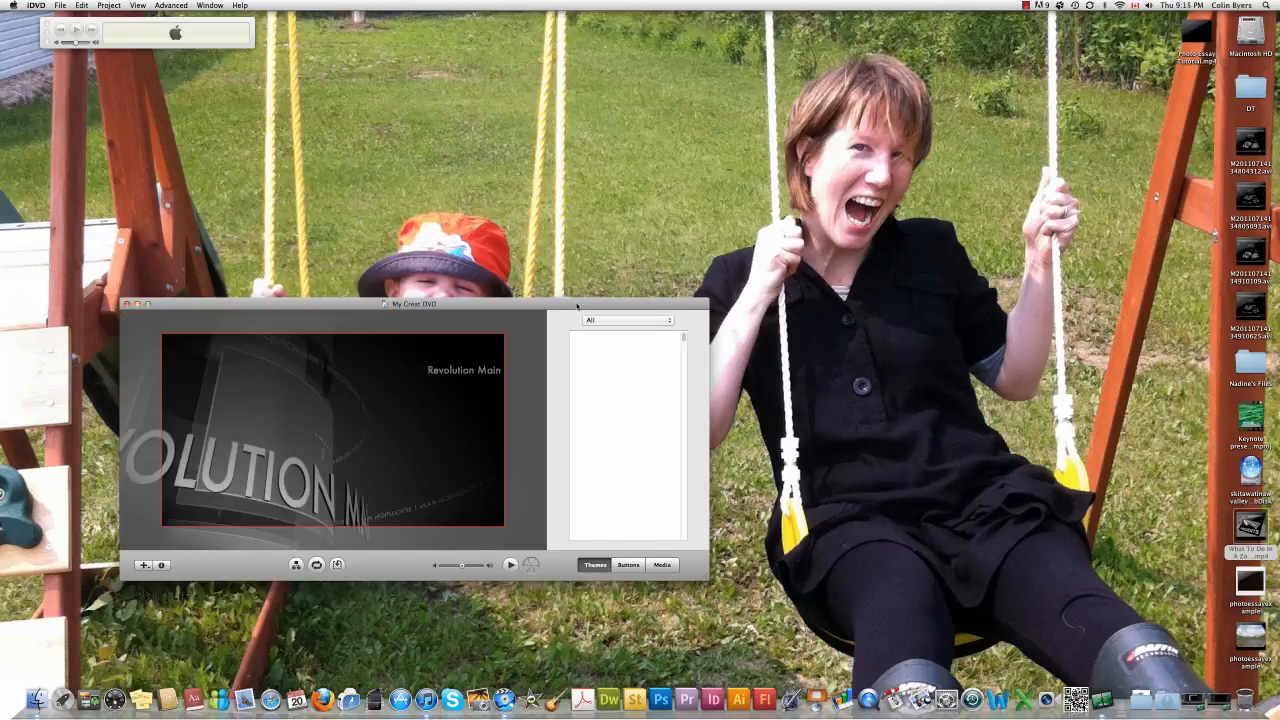
Step: Move and enlarge the project window, and apply the Sunflower theme from the 7.0 Themes
{"action": "left_click_drag", "start_coordinate": [576, 306], "coordinate": [685, 119]}
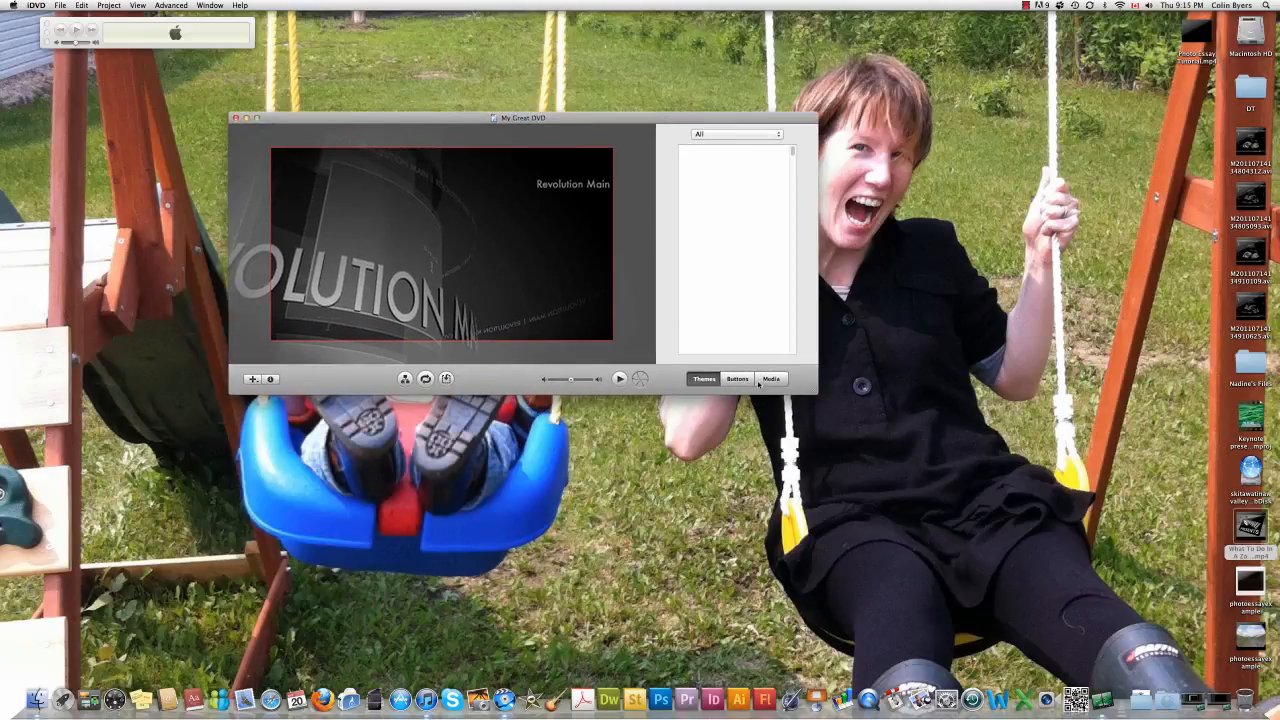
{"action": "left_click_drag", "start_coordinate": [814, 393], "coordinate": [866, 505]}
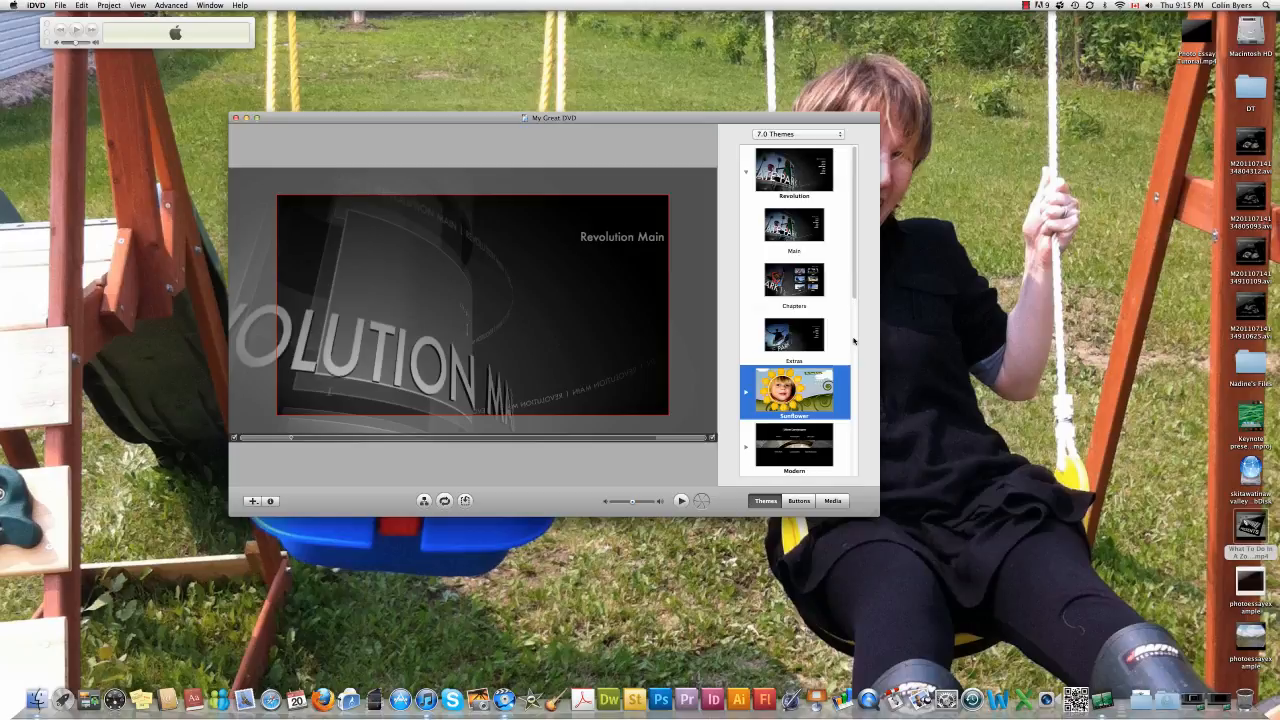
{"action": "scroll", "coordinate": [856, 442], "scroll_direction": "down", "scroll_amount": 5}
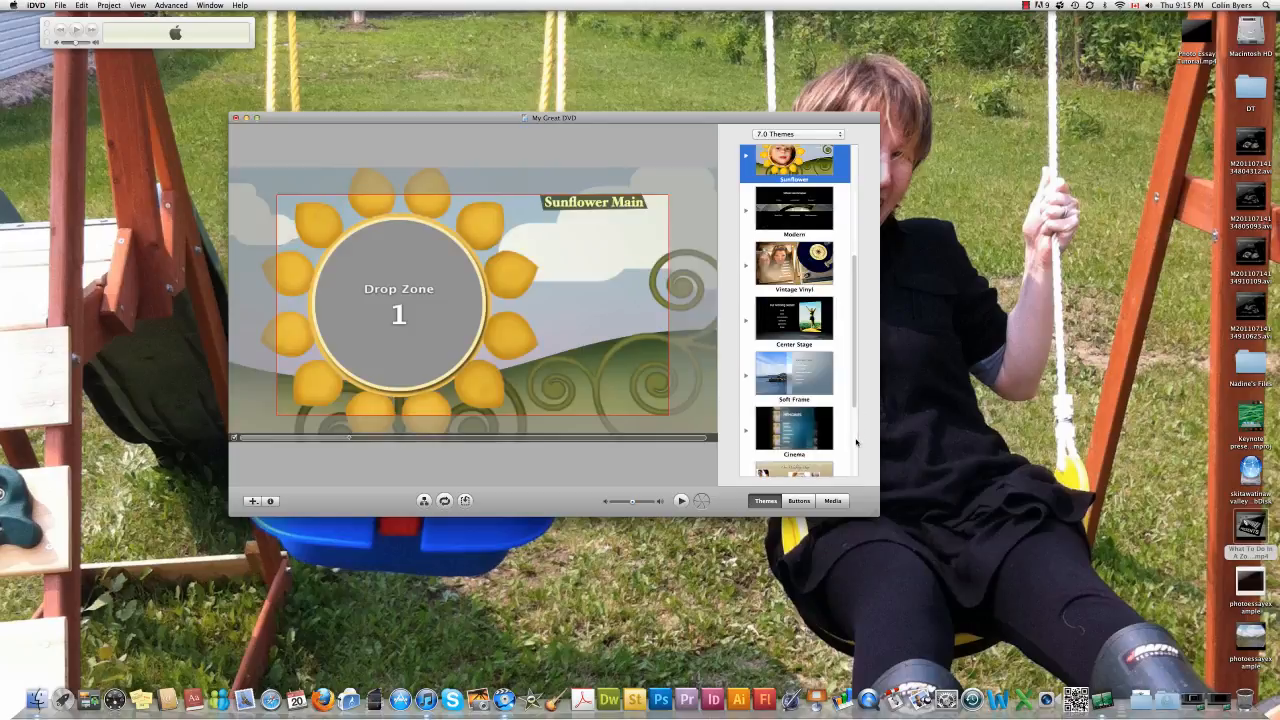
{"action": "scroll", "coordinate": [853, 390], "scroll_direction": "down", "scroll_amount": 3}
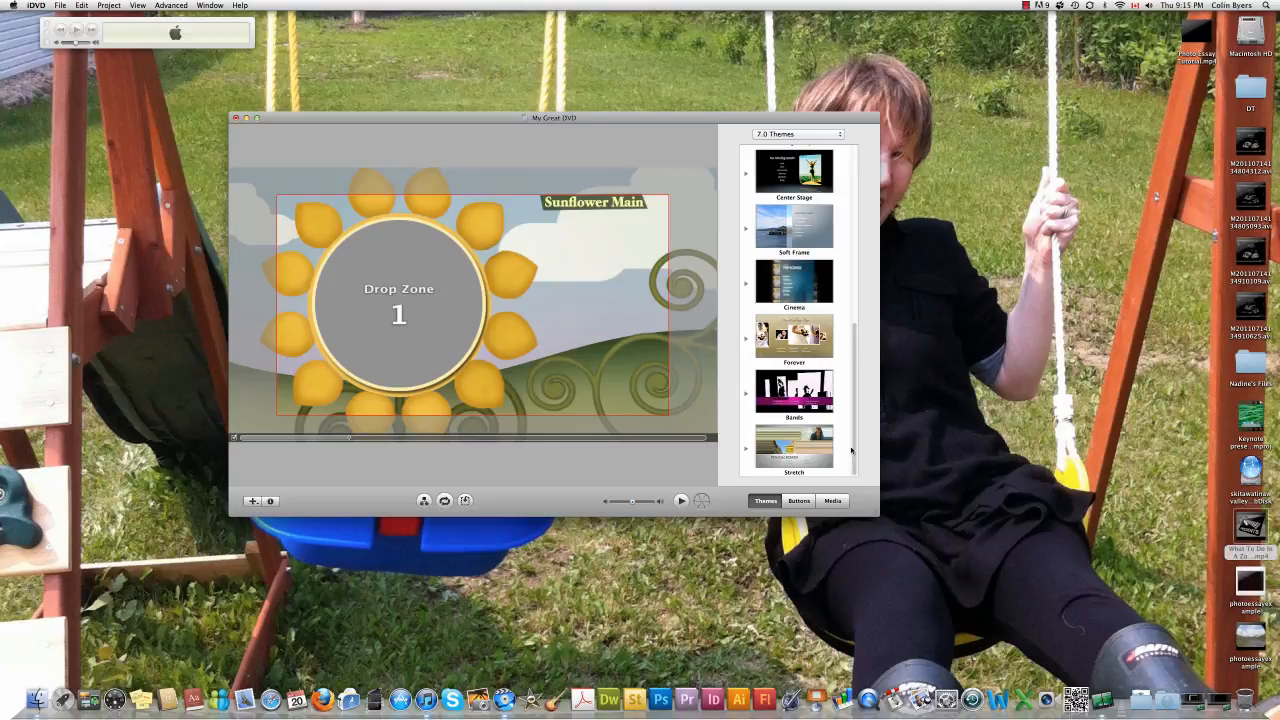
Step: Place the "What To Do In A Zo..." video from the desktop in Drop Zone 1 and preview the DVD menu
{"action": "left_click_drag", "start_coordinate": [1249, 524], "coordinate": [400, 320]}
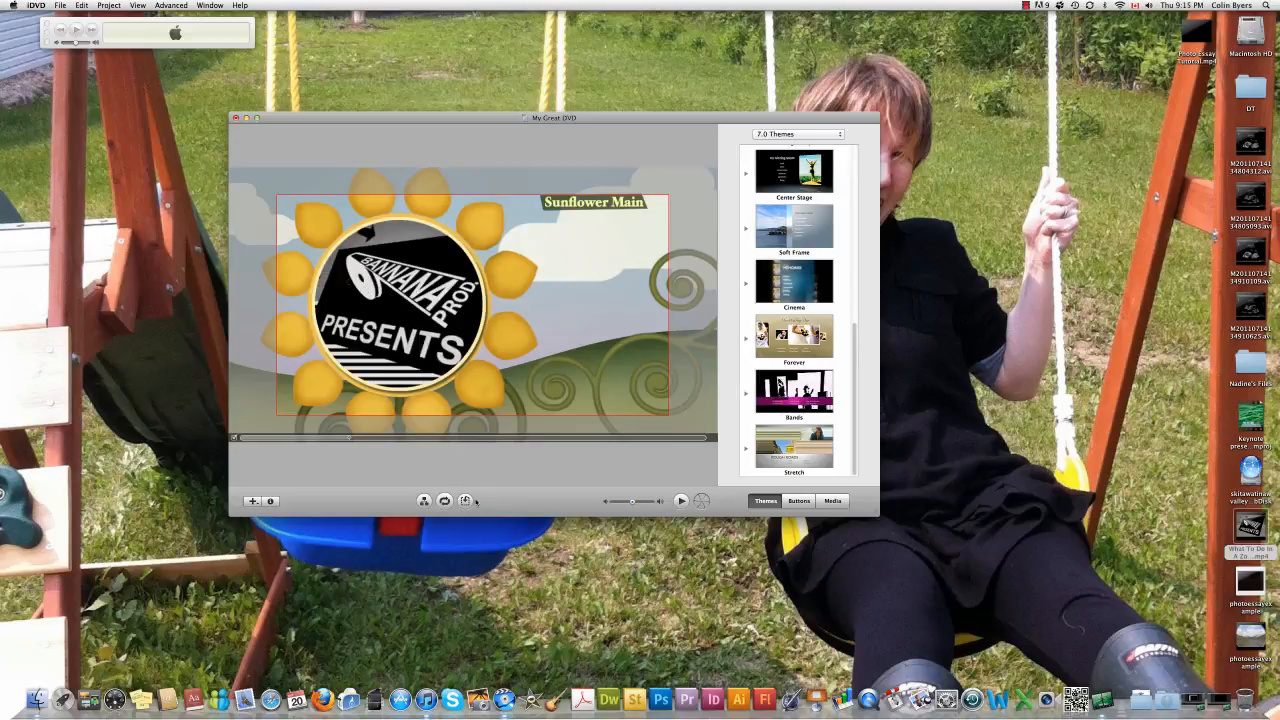
{"action": "left_click", "coordinate": [681, 500]}
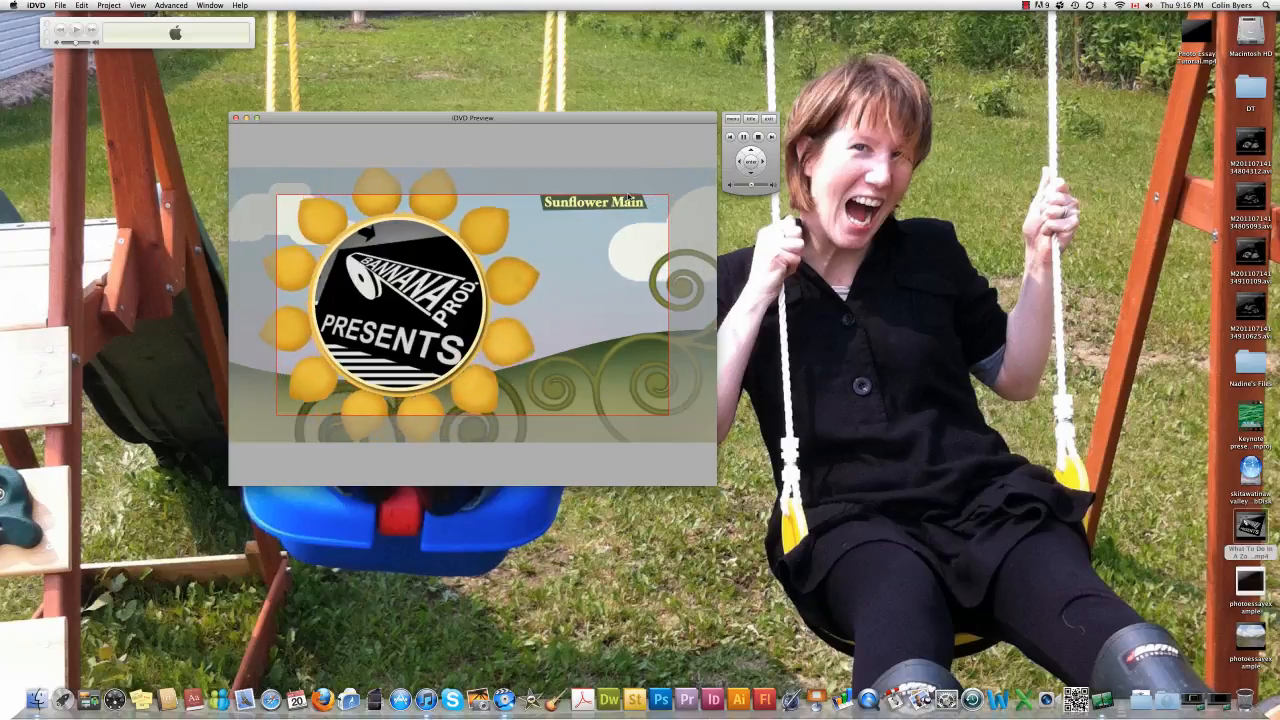
{"action": "left_click", "coordinate": [768, 119]}
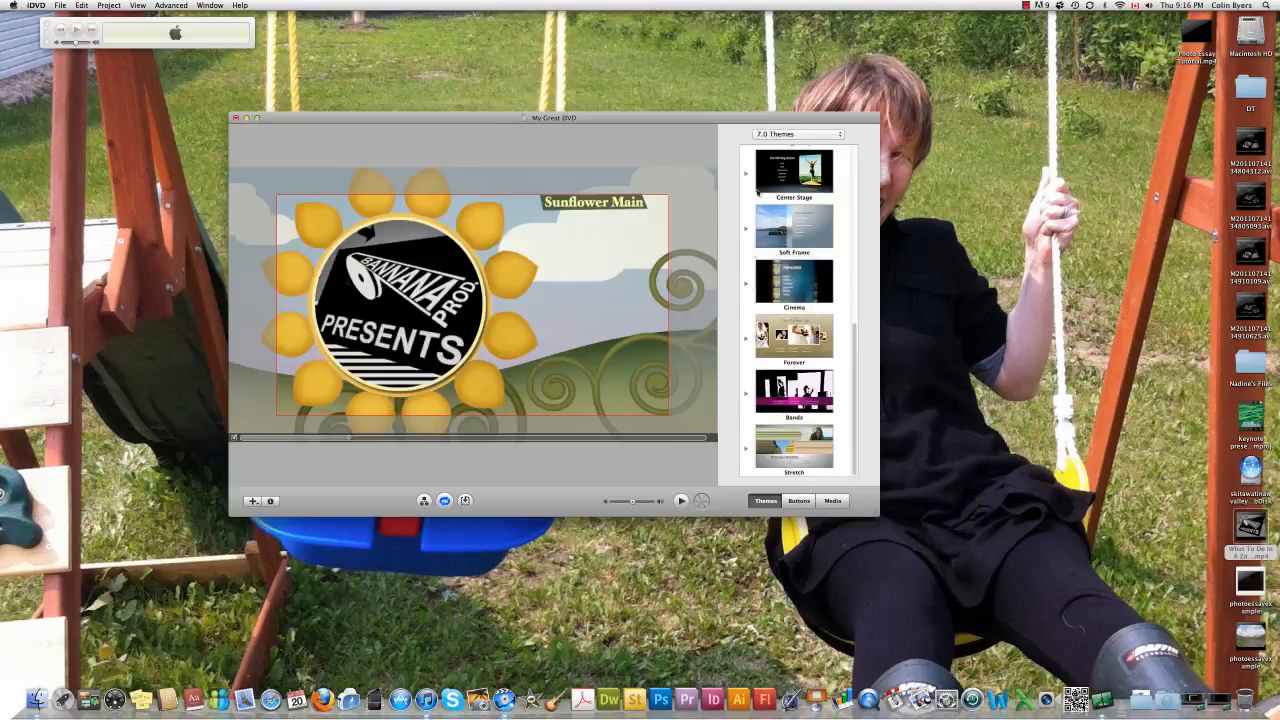
Step: Browse the 6.0 and 7.0 theme collections, including the menu variants of the Modern theme
{"action": "left_click", "coordinate": [790, 134]}
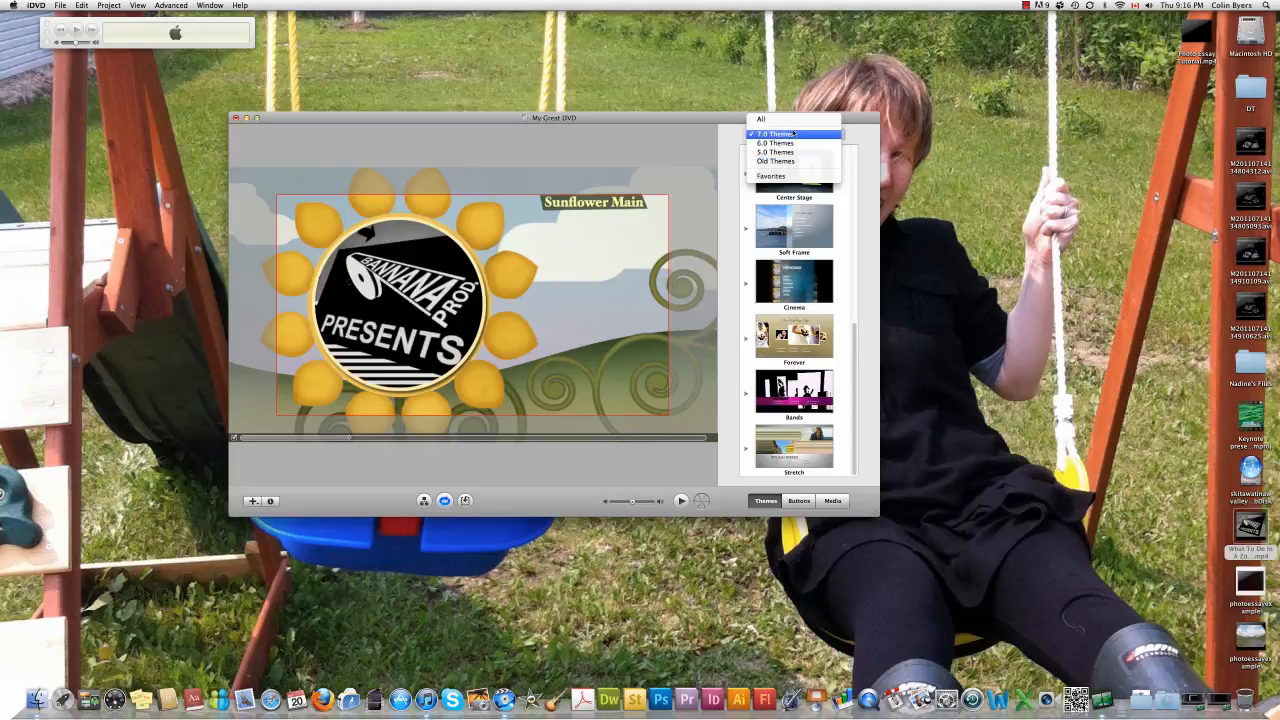
{"action": "left_click", "coordinate": [792, 144]}
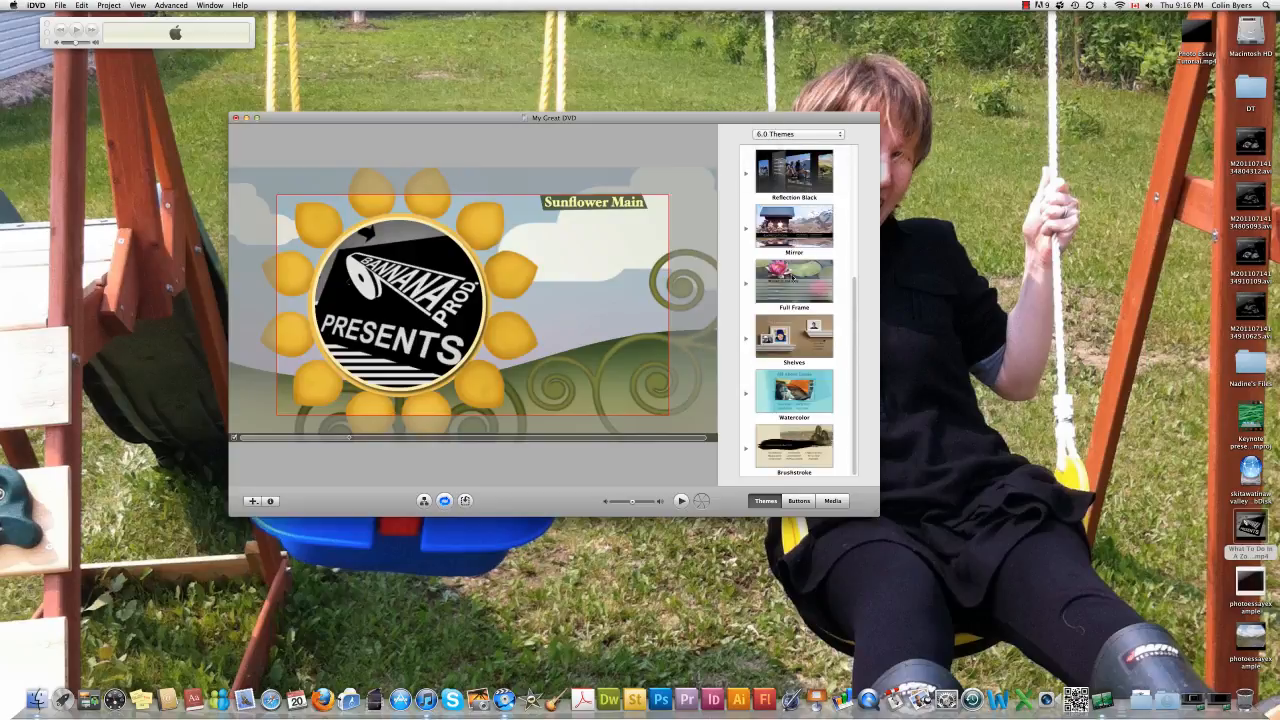
{"action": "left_click", "coordinate": [816, 133]}
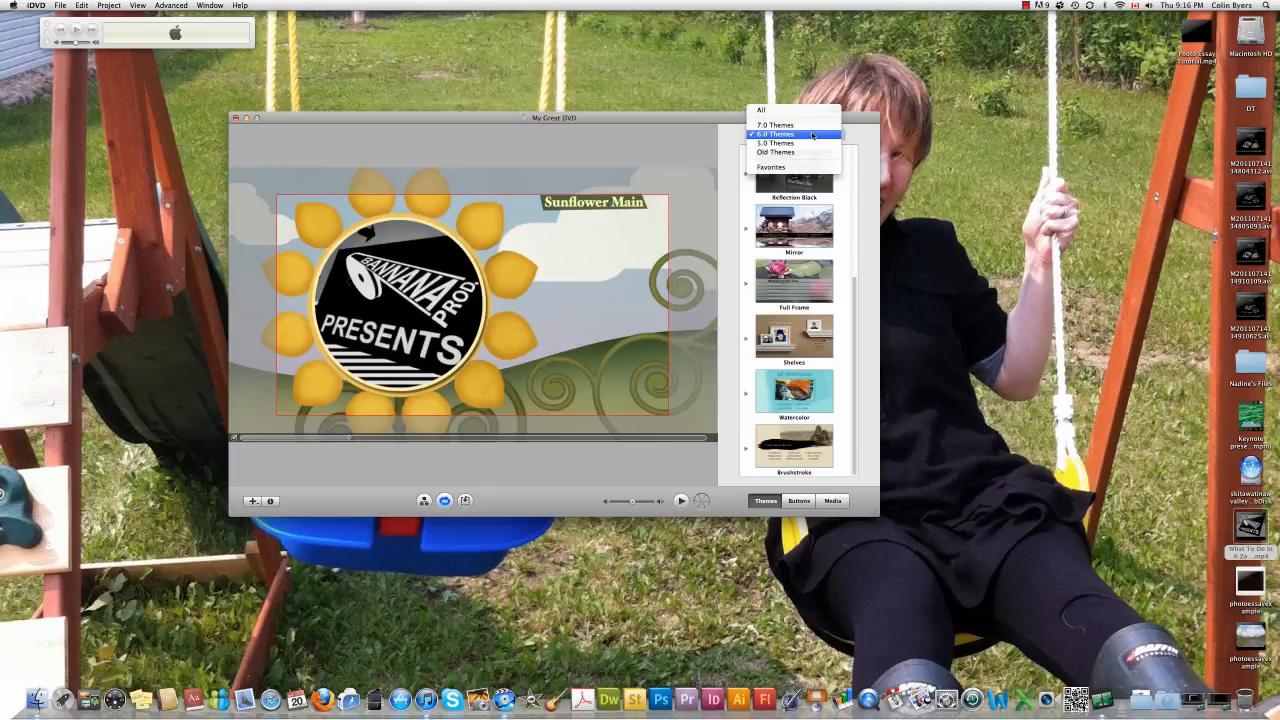
{"action": "left_click", "coordinate": [816, 129]}
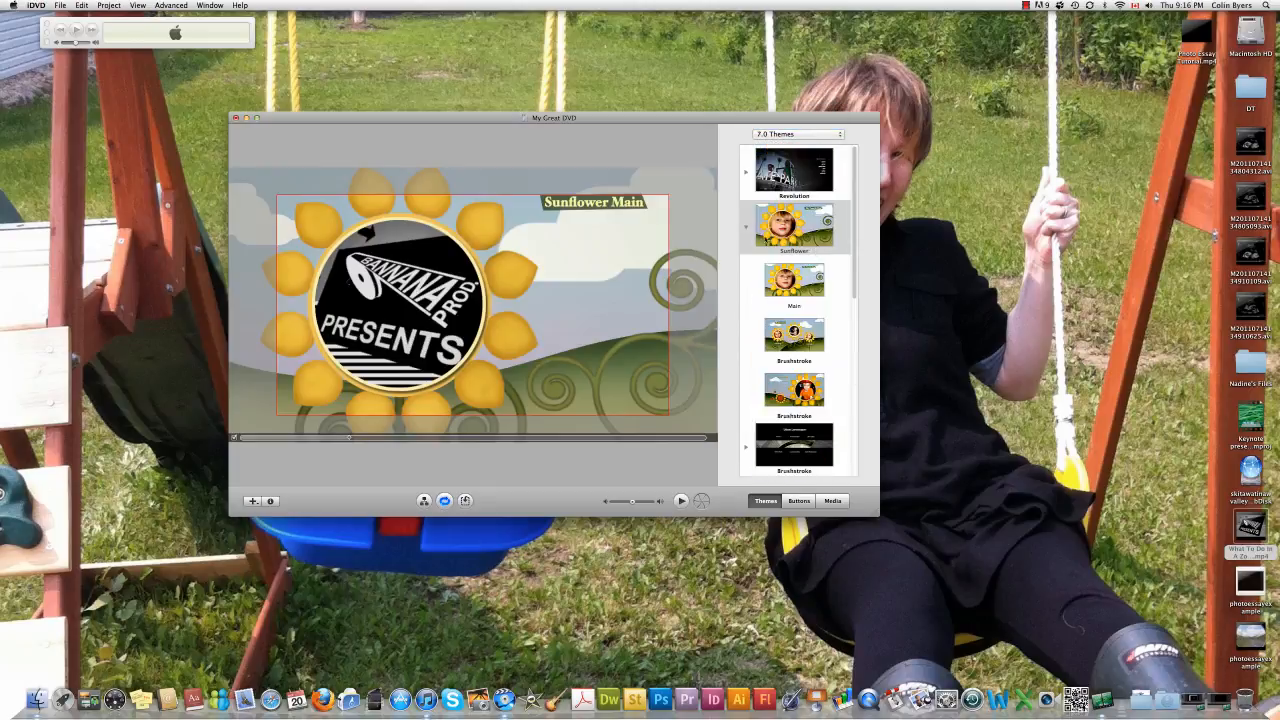
{"action": "left_click", "coordinate": [747, 228]}
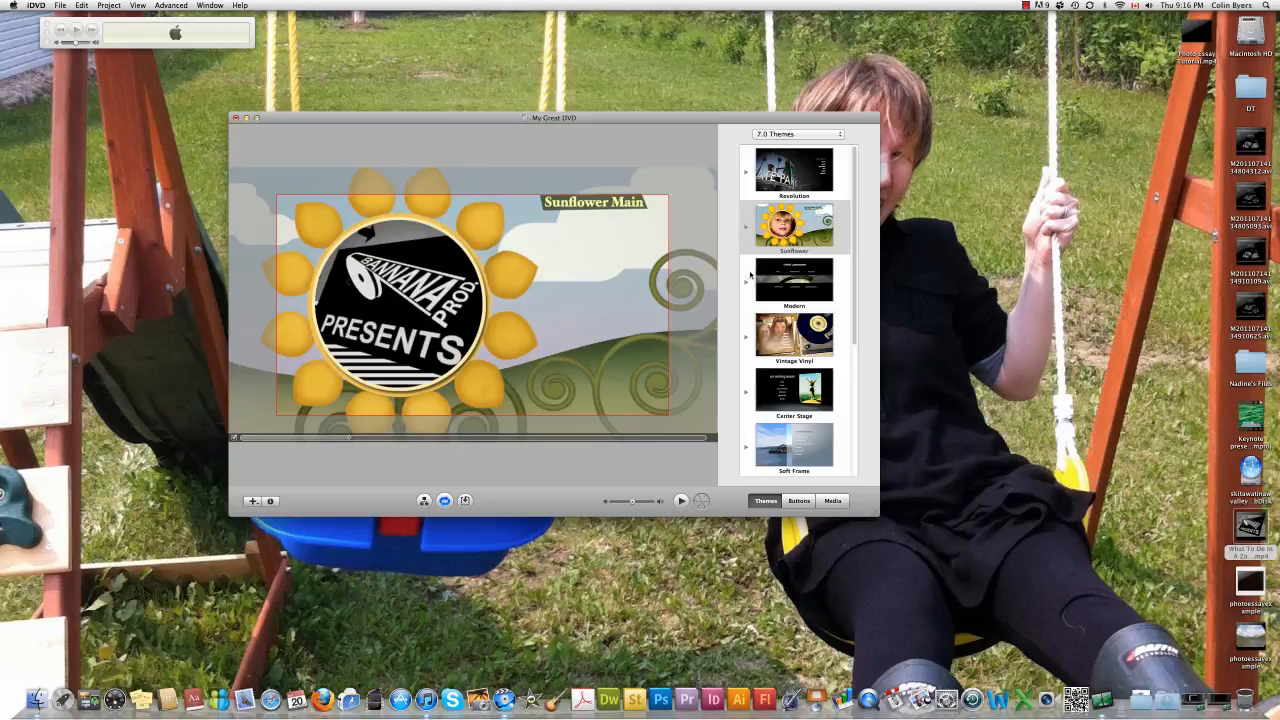
{"action": "left_click", "coordinate": [747, 281]}
{"action": "scroll", "coordinate": [797, 326], "scroll_direction": "down", "scroll_amount": 3}
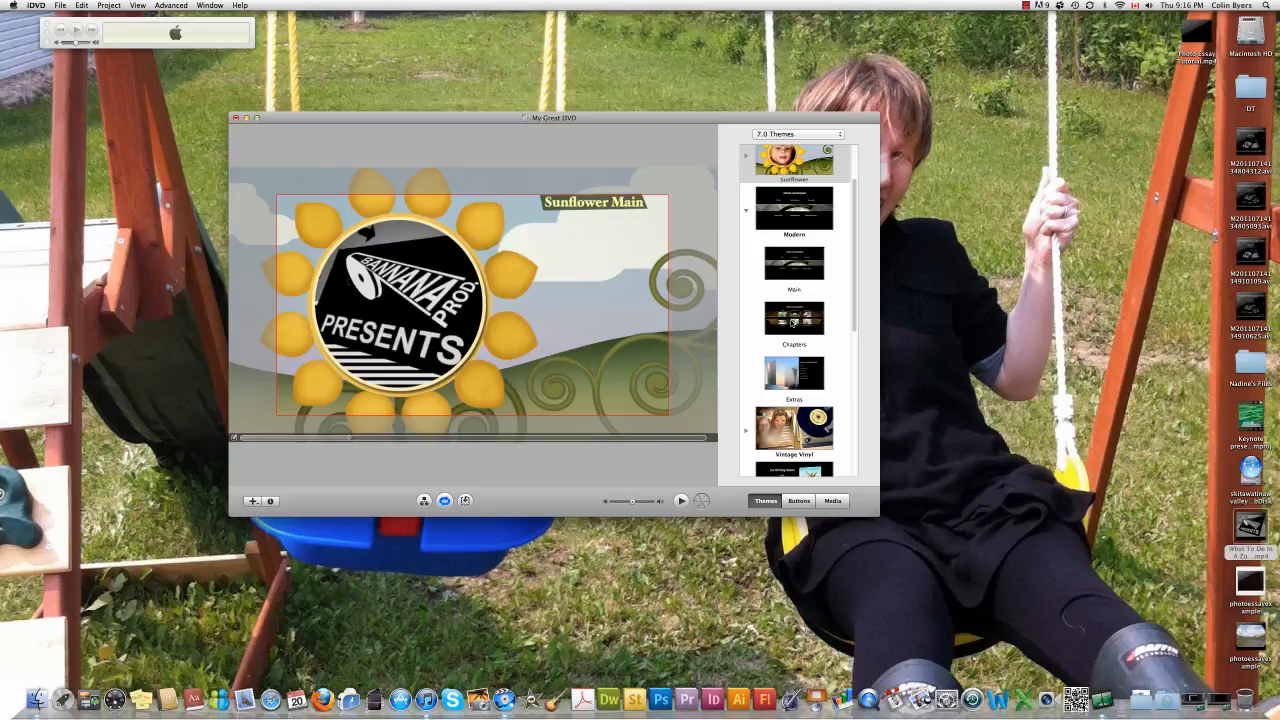
{"action": "scroll", "coordinate": [790, 290], "scroll_direction": "down", "scroll_amount": 2}
{"action": "left_click", "coordinate": [746, 194]}
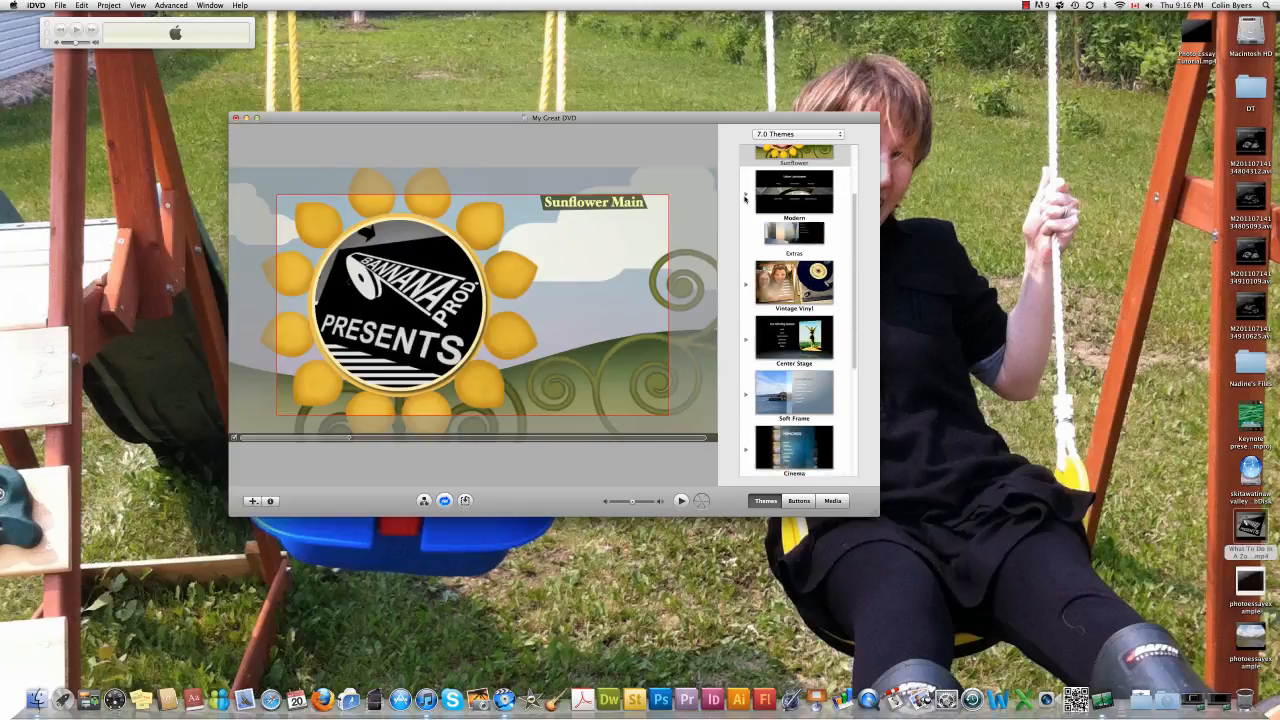
{"action": "scroll", "coordinate": [762, 273], "scroll_direction": "down", "scroll_amount": 5}
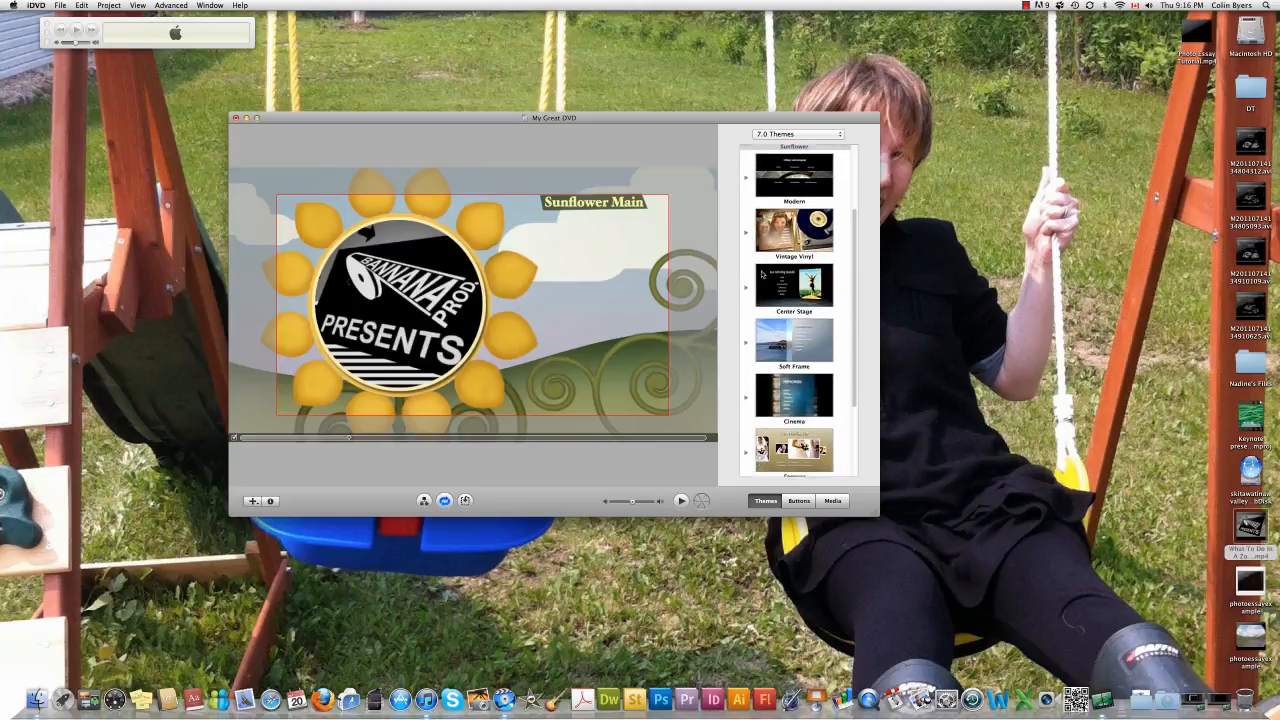
Step: Apply the Center Stage theme from the 7.0 Themes and advance the menu's motion playhead to show the drop zone video
{"action": "scroll", "coordinate": [762, 273], "scroll_direction": "up", "scroll_amount": 5}
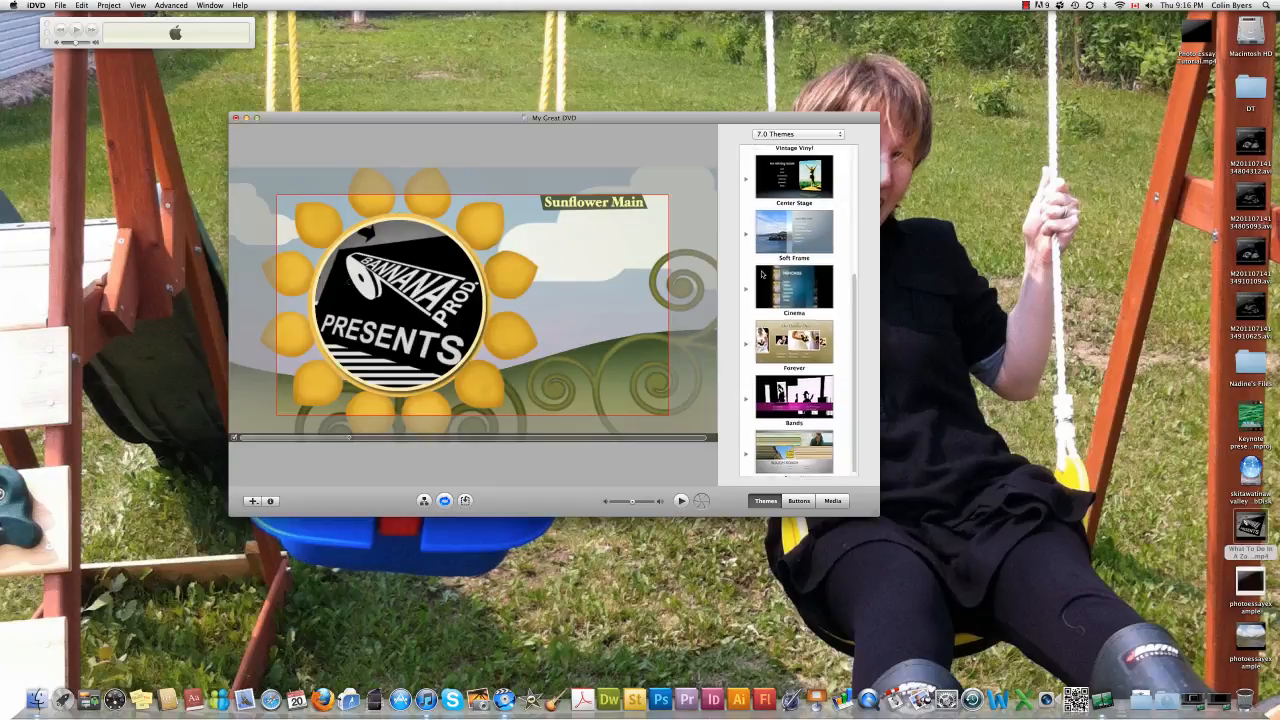
{"action": "left_click", "coordinate": [794, 316]}
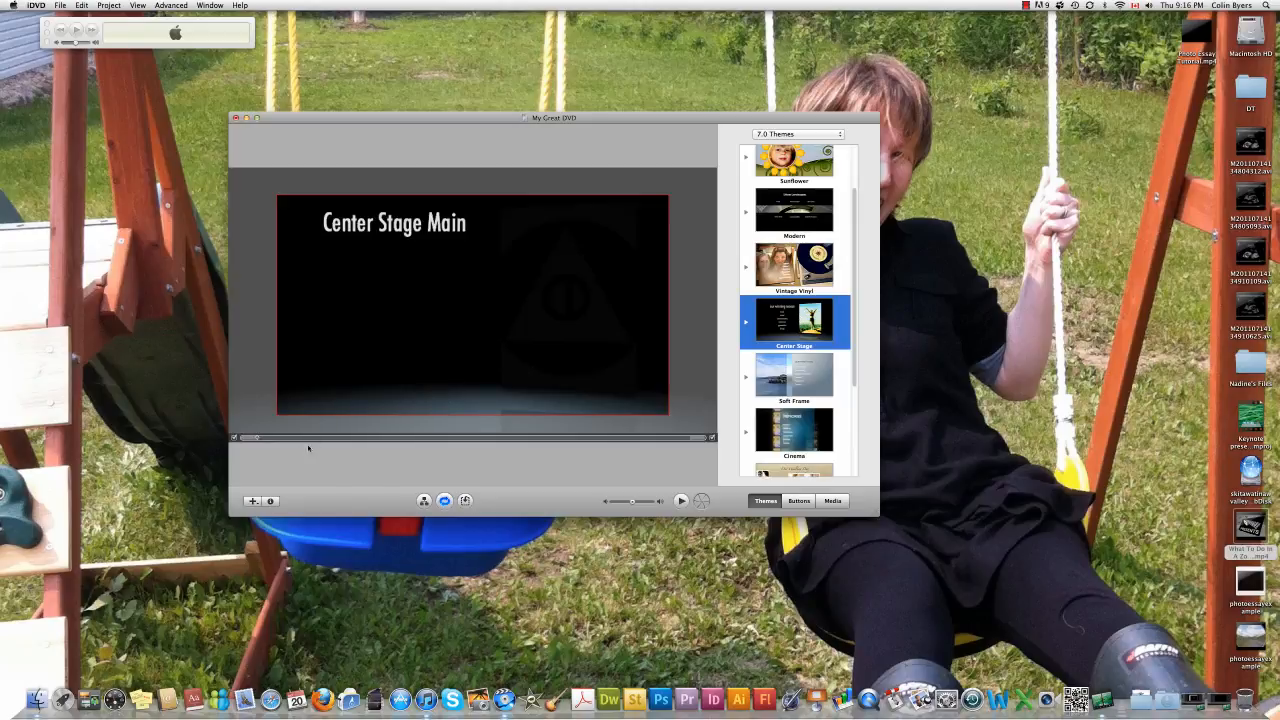
{"action": "left_click_drag", "start_coordinate": [257, 438], "coordinate": [314, 443]}
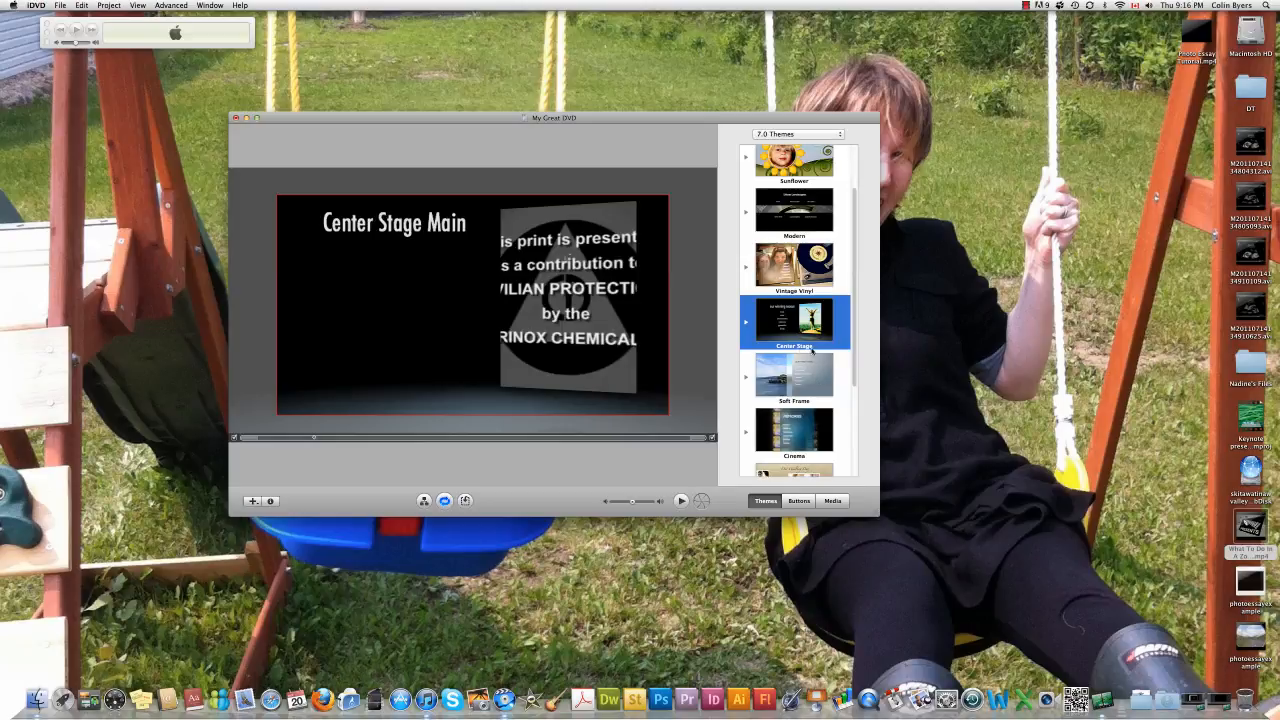
Step: Change the DVD menu title to "Zombies"
{"action": "left_click", "coordinate": [384, 225]}
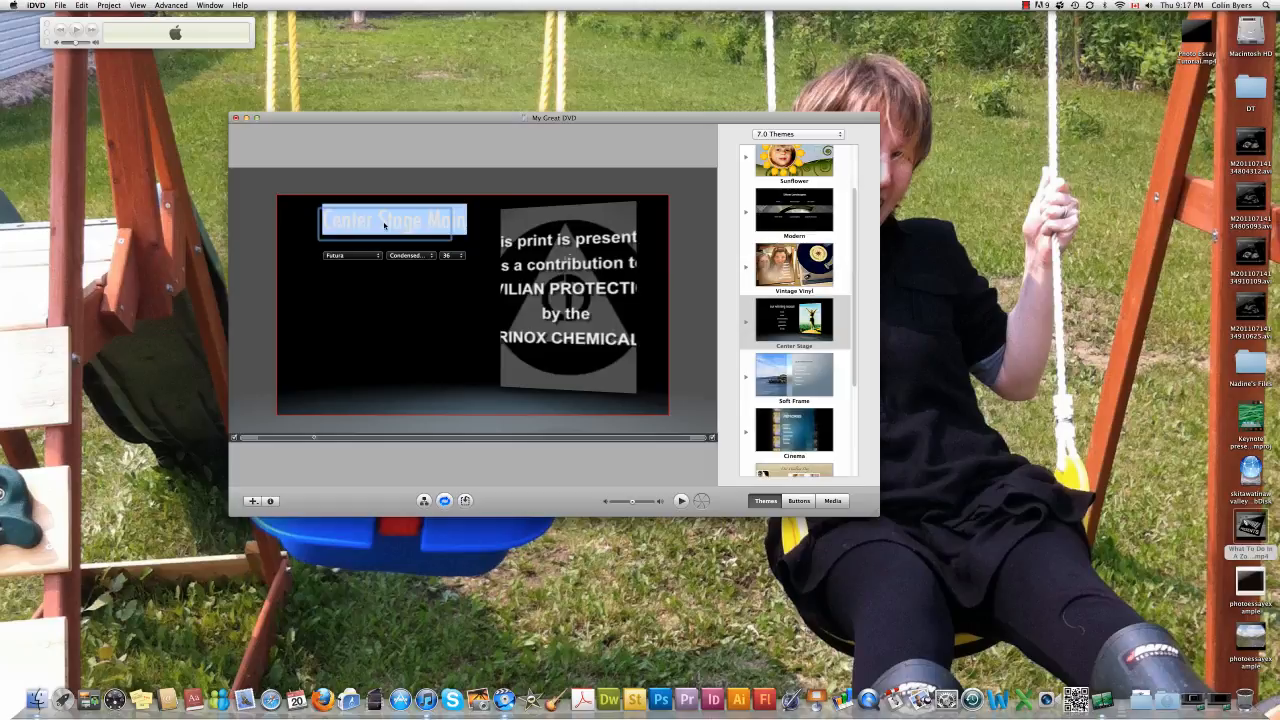
{"action": "type", "text": "Zombi"}
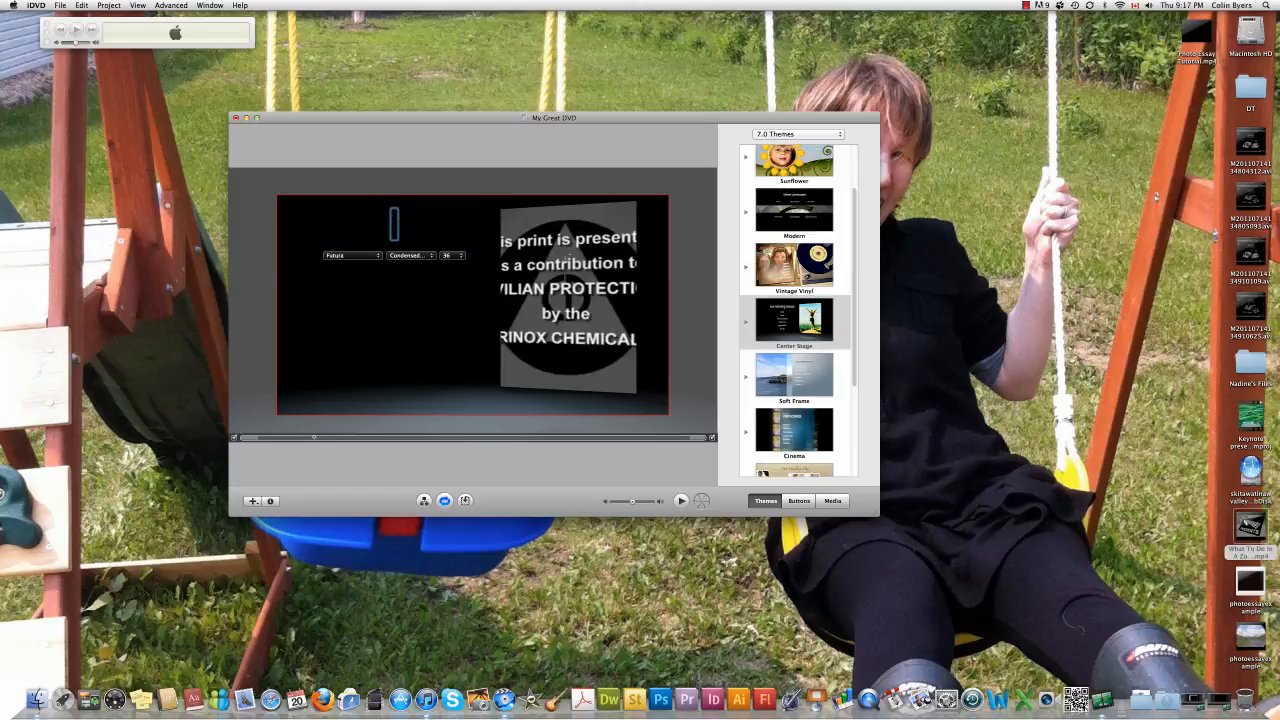
{"action": "type", "text": "es"}
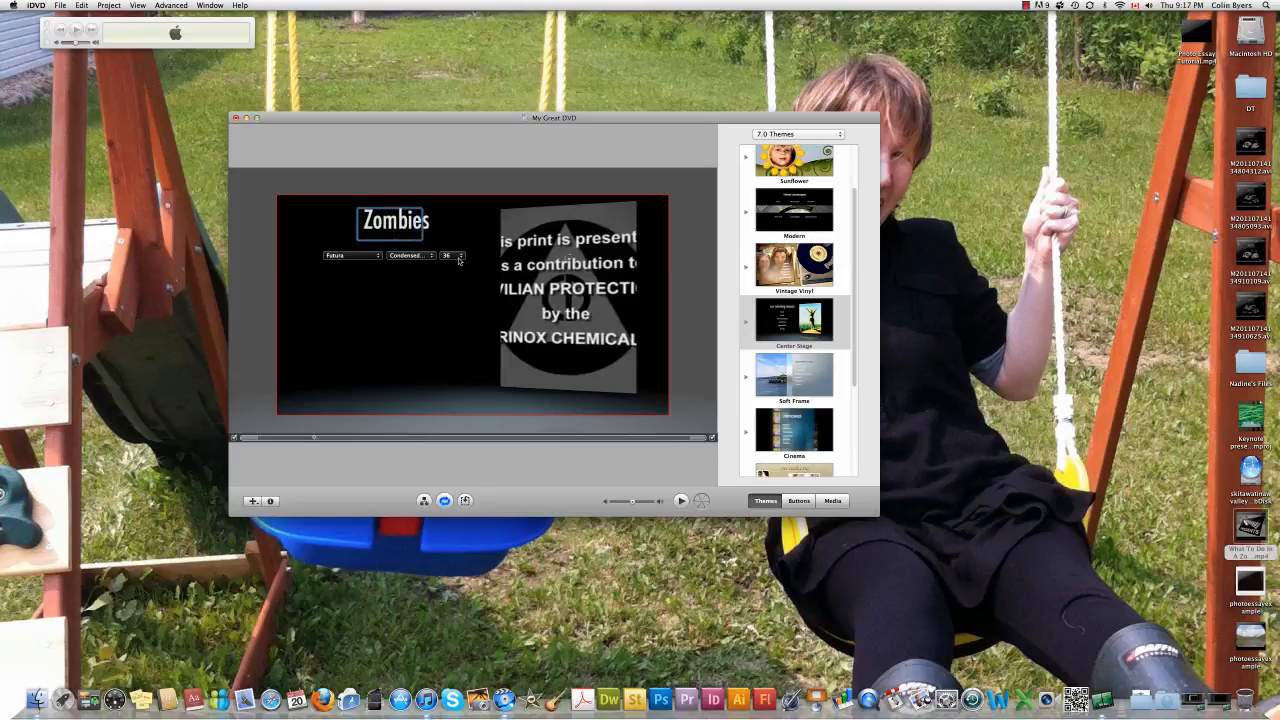
{"action": "left_click", "coordinate": [447, 290]}
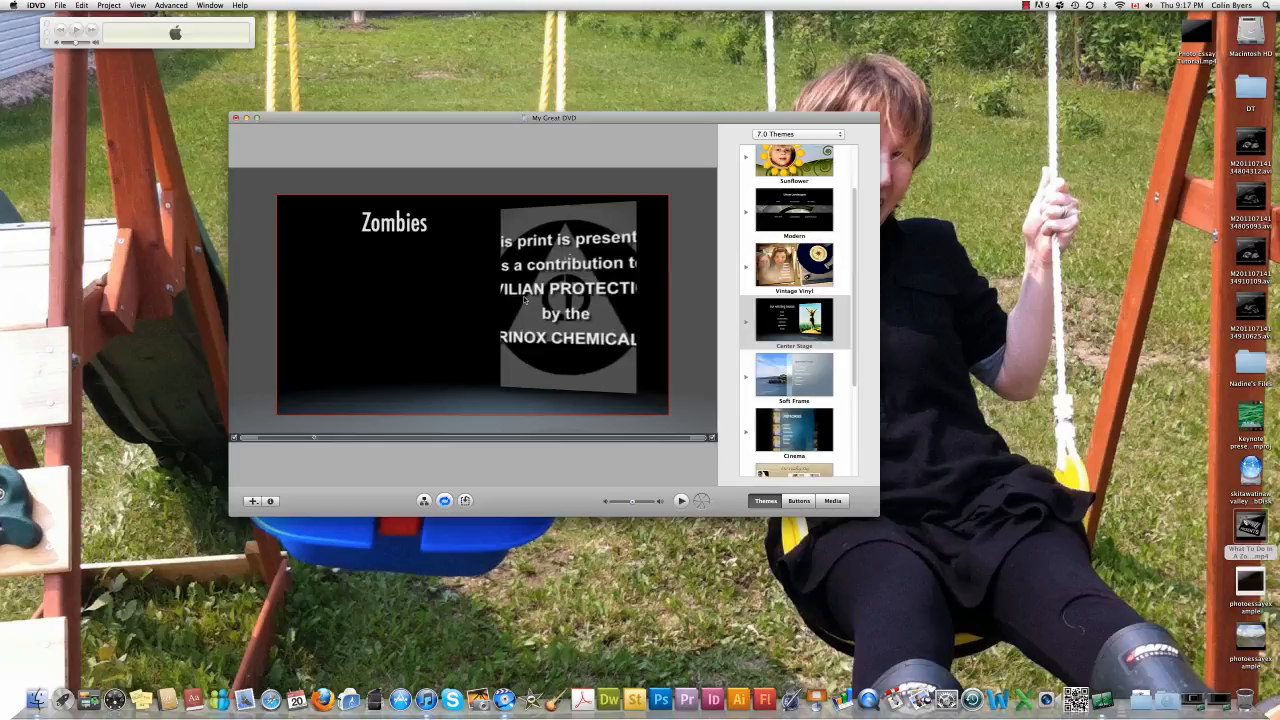
{"action": "left_click", "coordinate": [798, 502]}
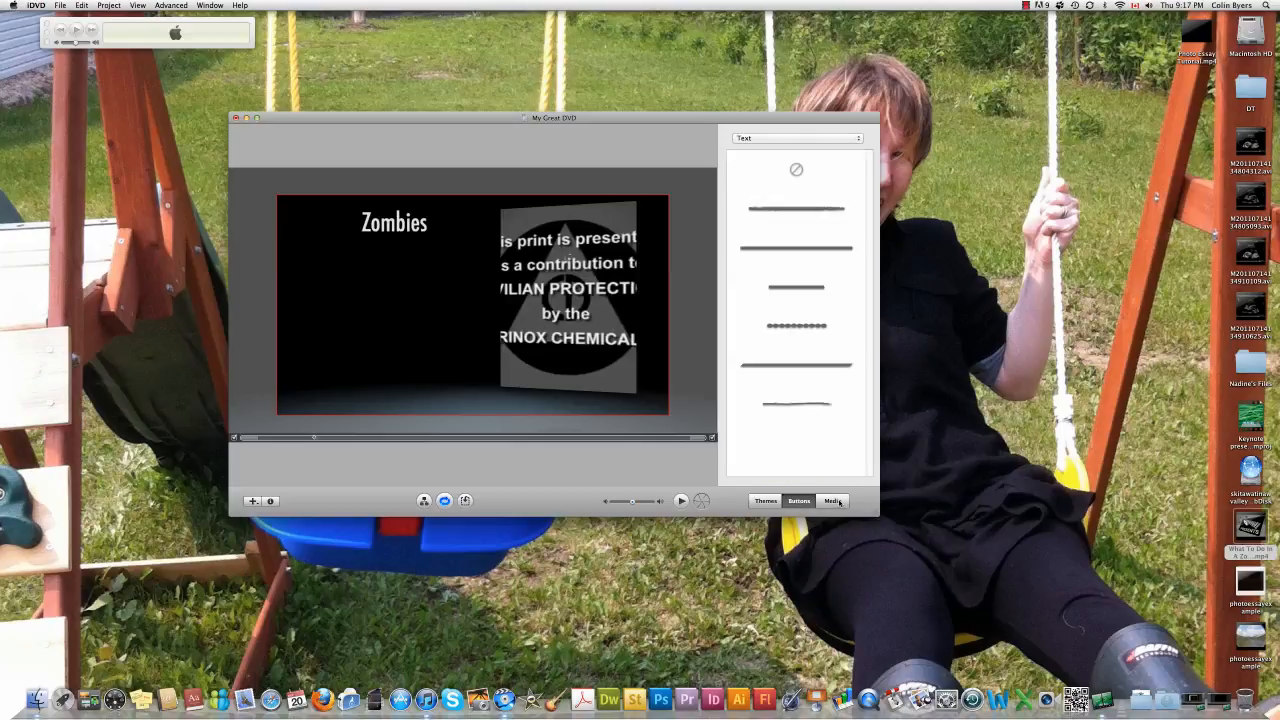
{"action": "left_click", "coordinate": [836, 502]}
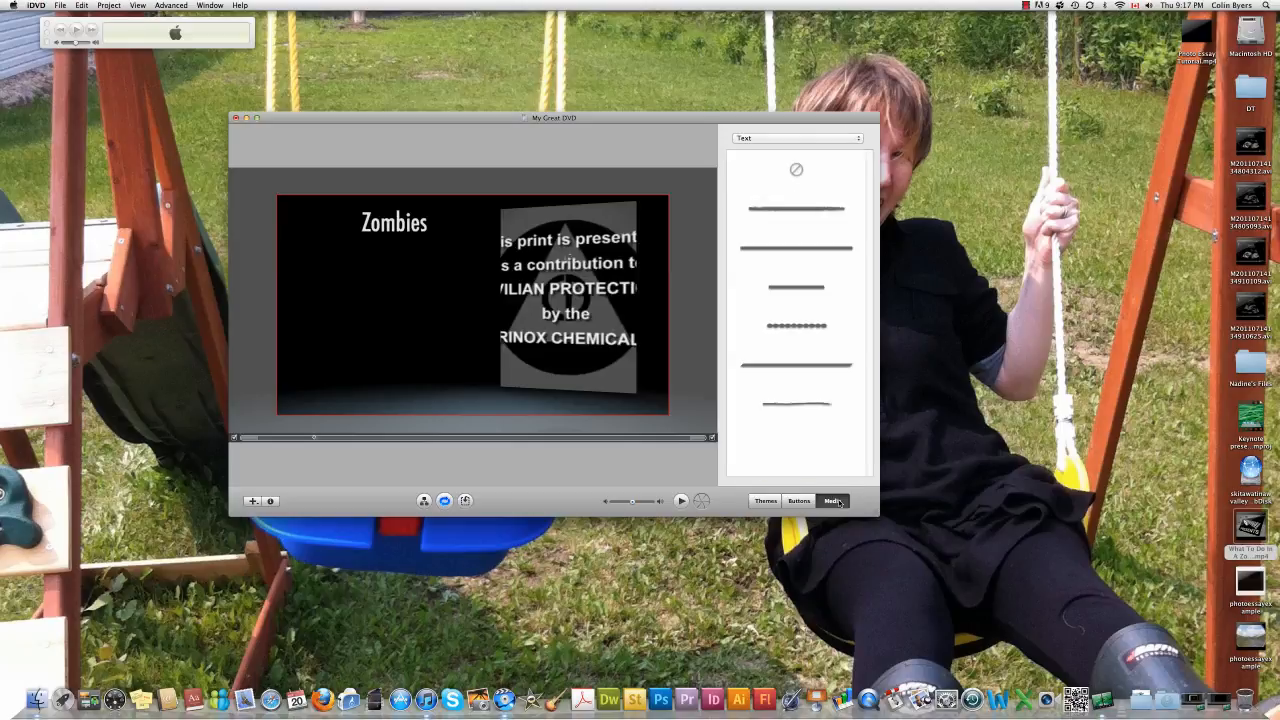
{"action": "left_click", "coordinate": [765, 501]}
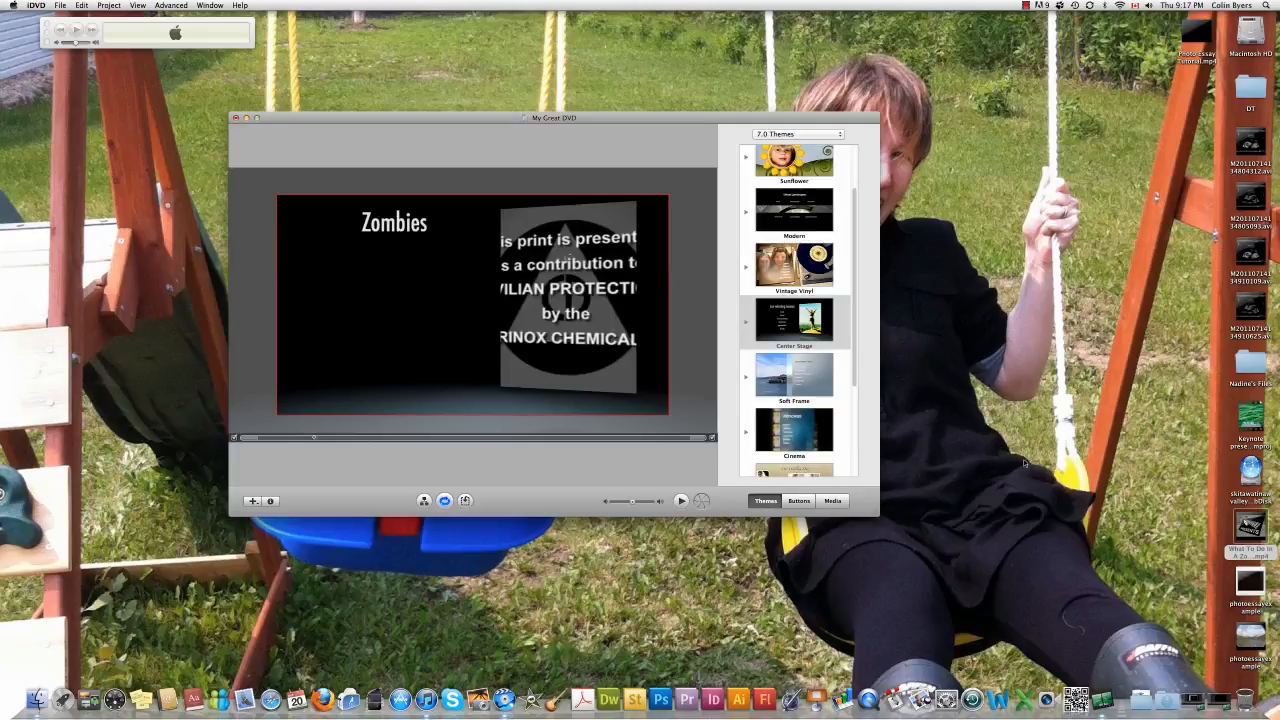
Step: Add the "What To Do In A Zombie Attack" video from the desktop to the menu and rename its button "Play"
{"action": "mouse_move", "coordinate": [1249, 524]}
{"action": "left_click_drag", "start_coordinate": [1243, 522], "coordinate": [348, 302]}
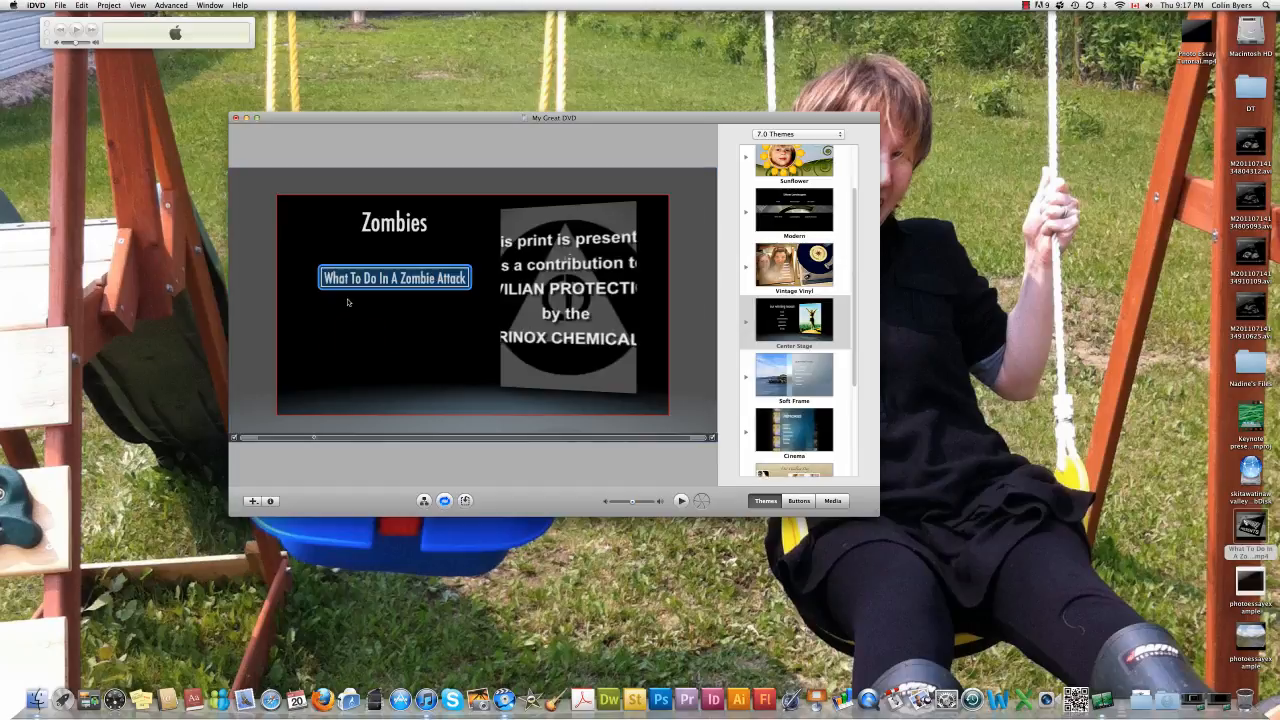
{"action": "left_click", "coordinate": [437, 283]}
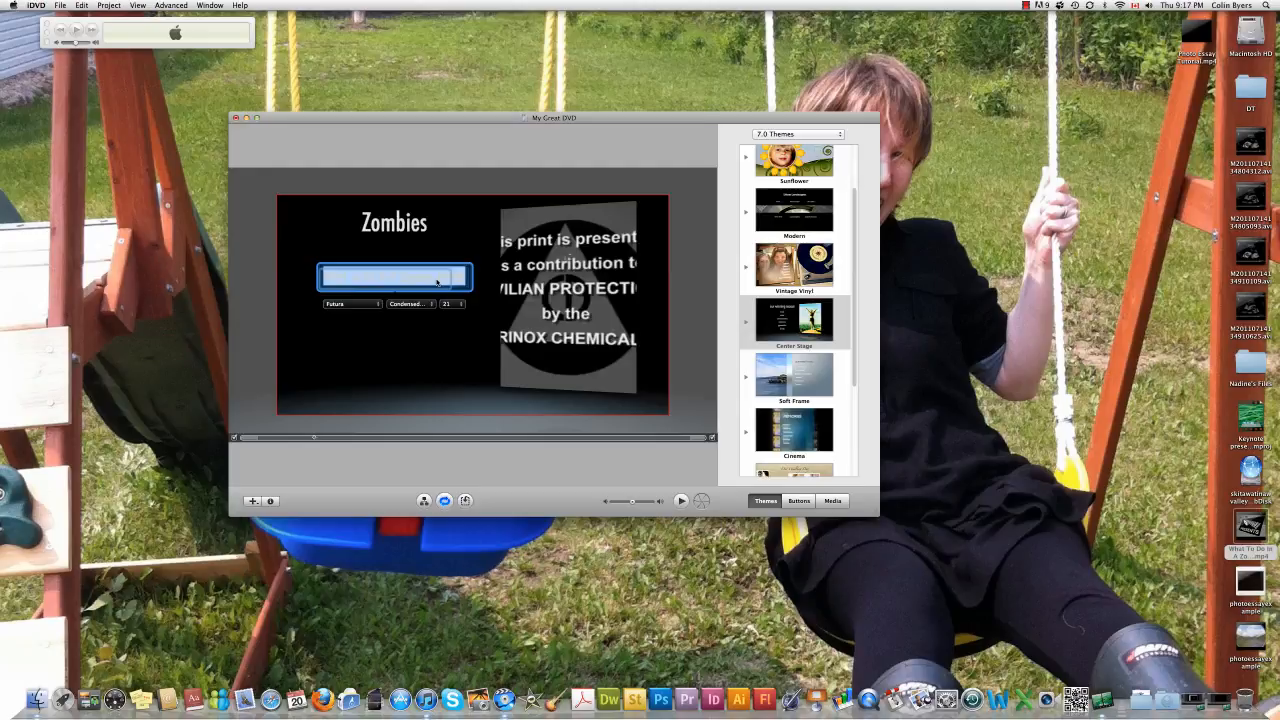
{"action": "type", "text": "Play"}
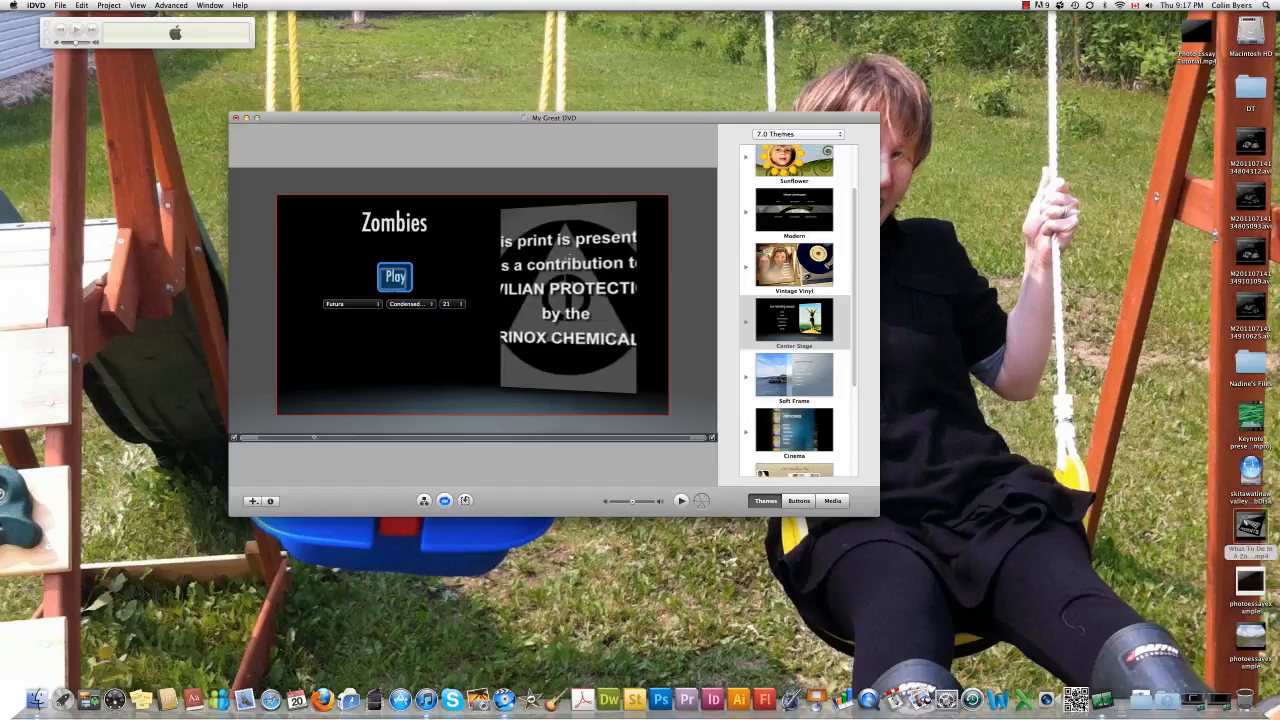
{"action": "left_click", "coordinate": [457, 349]}
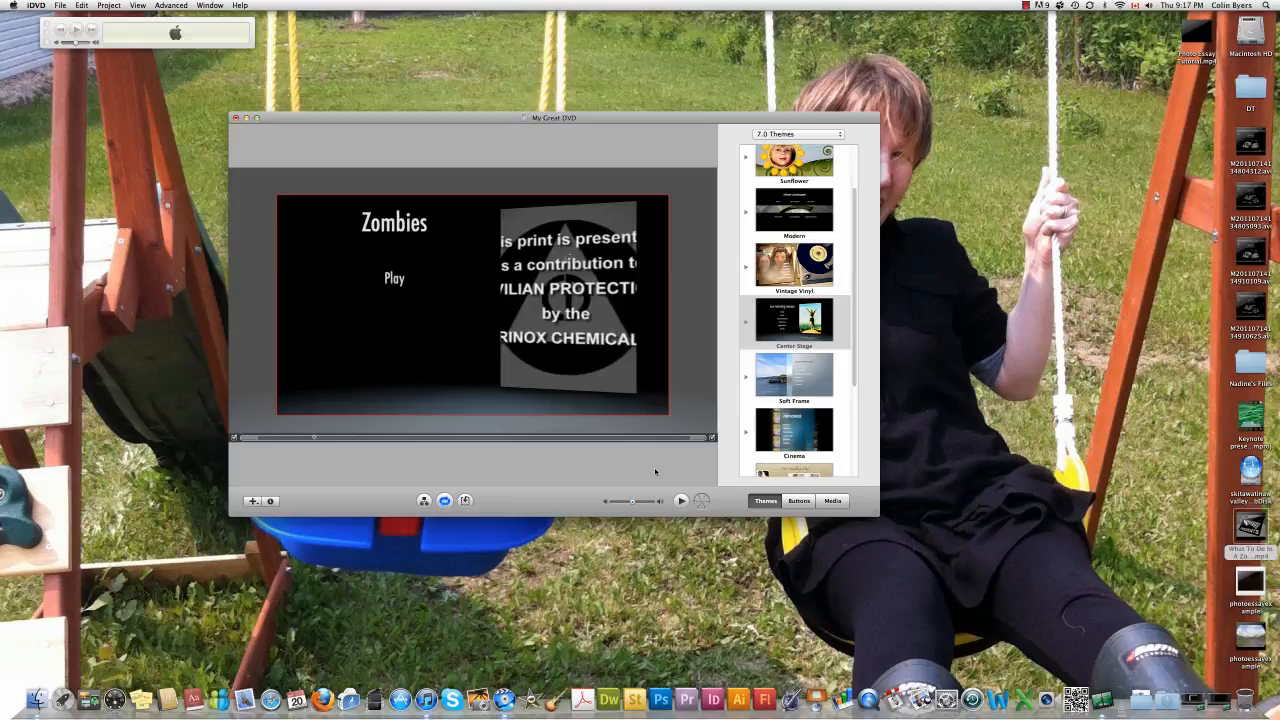
Step: Preview the DVD, start the movie with the menu's Play button, and exit the preview
{"action": "left_click", "coordinate": [681, 502]}
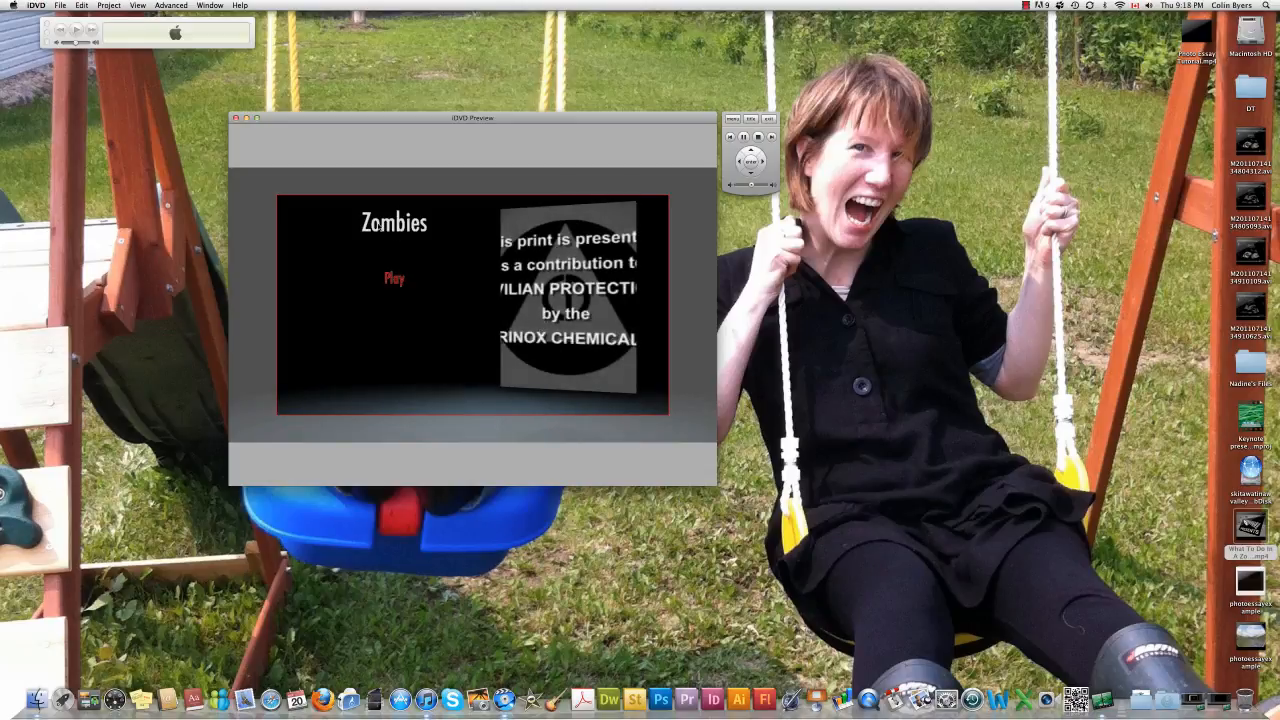
{"action": "left_click", "coordinate": [393, 281]}
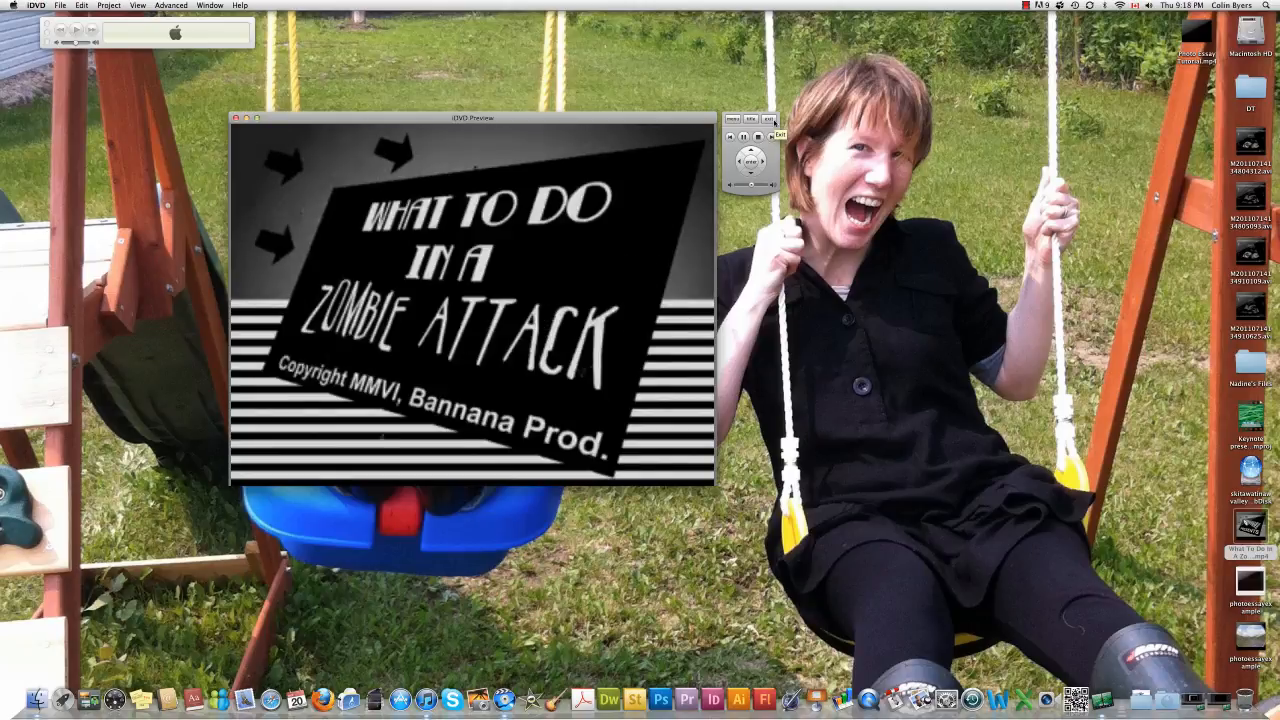
{"action": "left_click", "coordinate": [772, 121]}
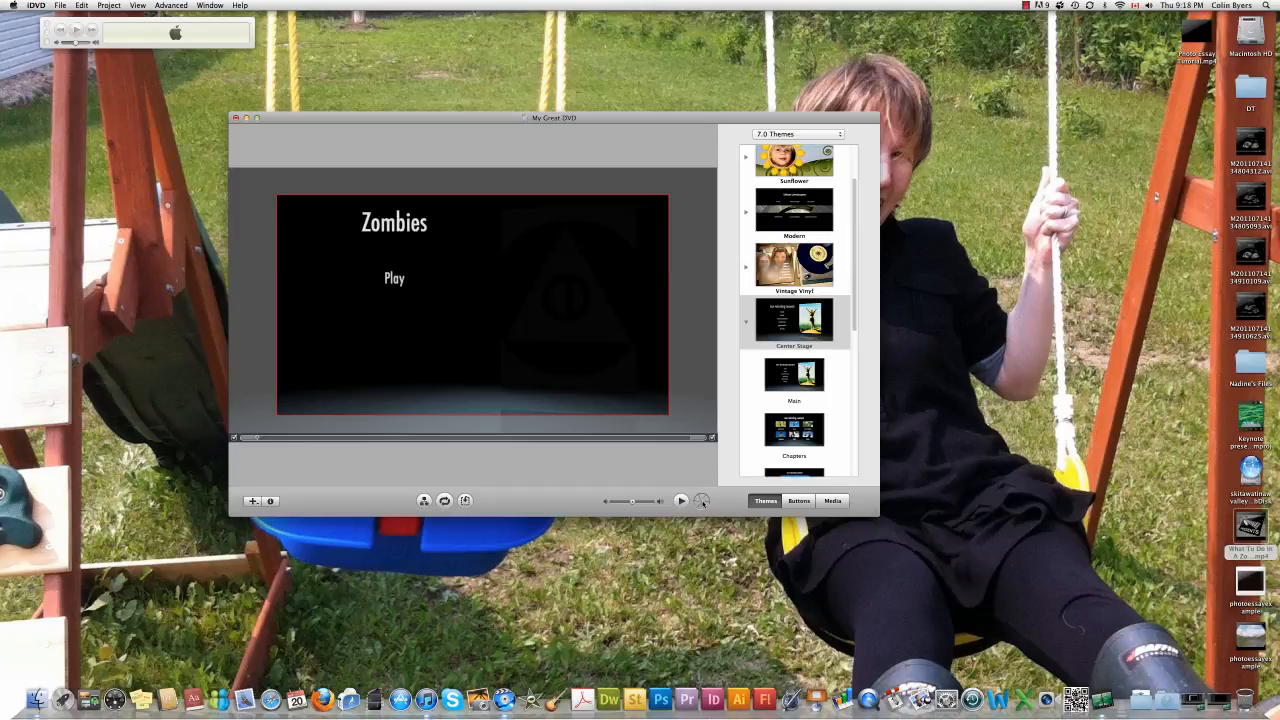
Step: Start burning the project to a DVD and cancel the burn at the disc insertion stage
{"action": "left_click", "coordinate": [702, 502]}
{"action": "left_click", "coordinate": [702, 502]}
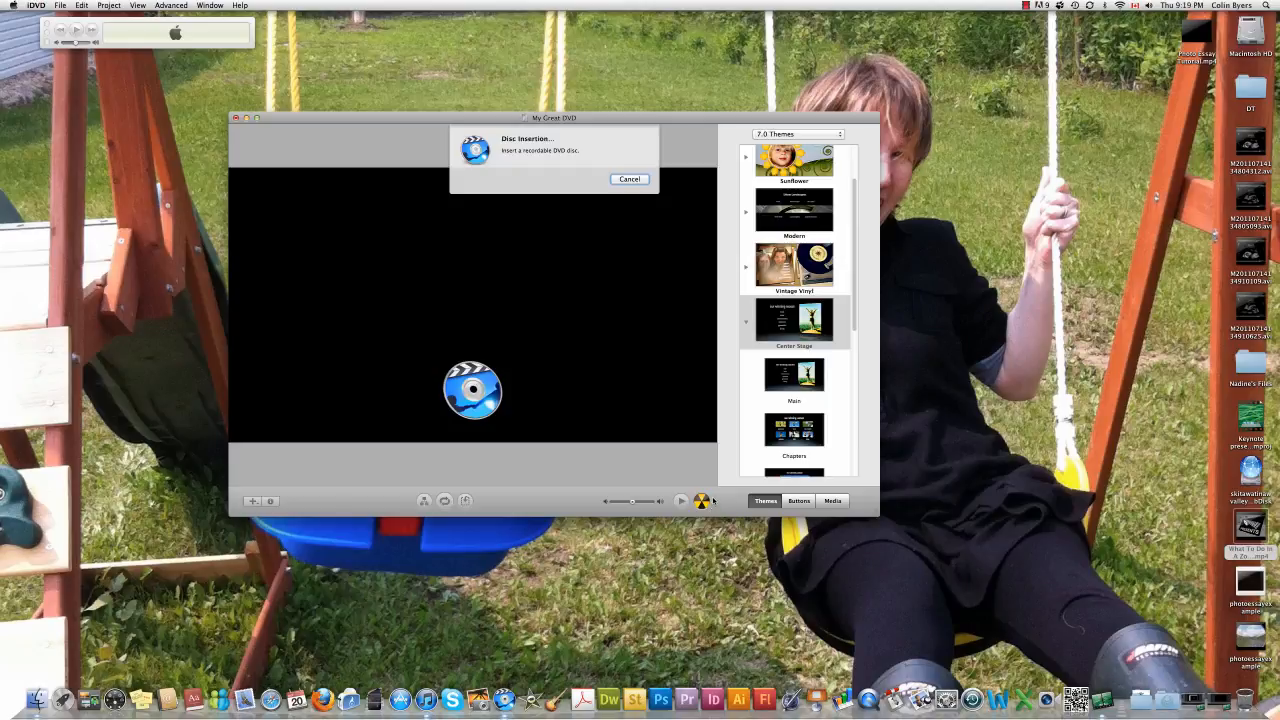
{"action": "left_click", "coordinate": [211, 5]}
{"action": "mouse_move", "coordinate": [240, 6]}
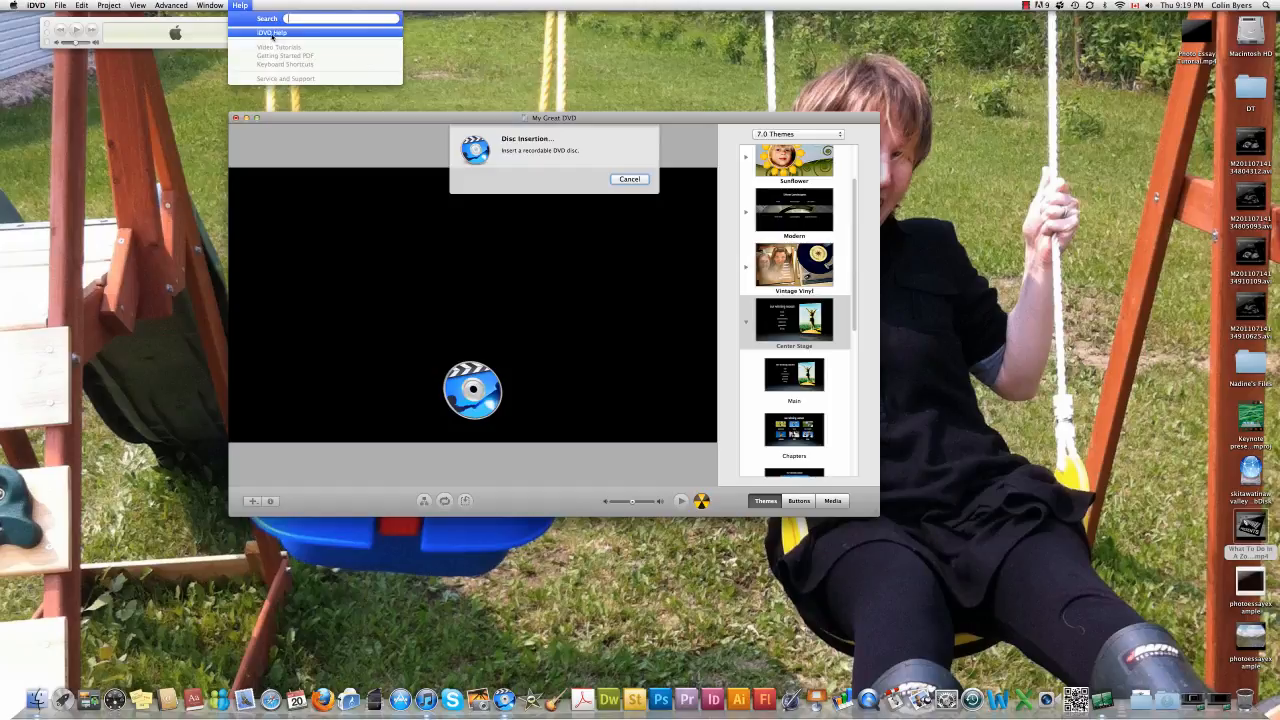
{"action": "left_click", "coordinate": [271, 36]}
{"action": "left_click", "coordinate": [627, 179]}
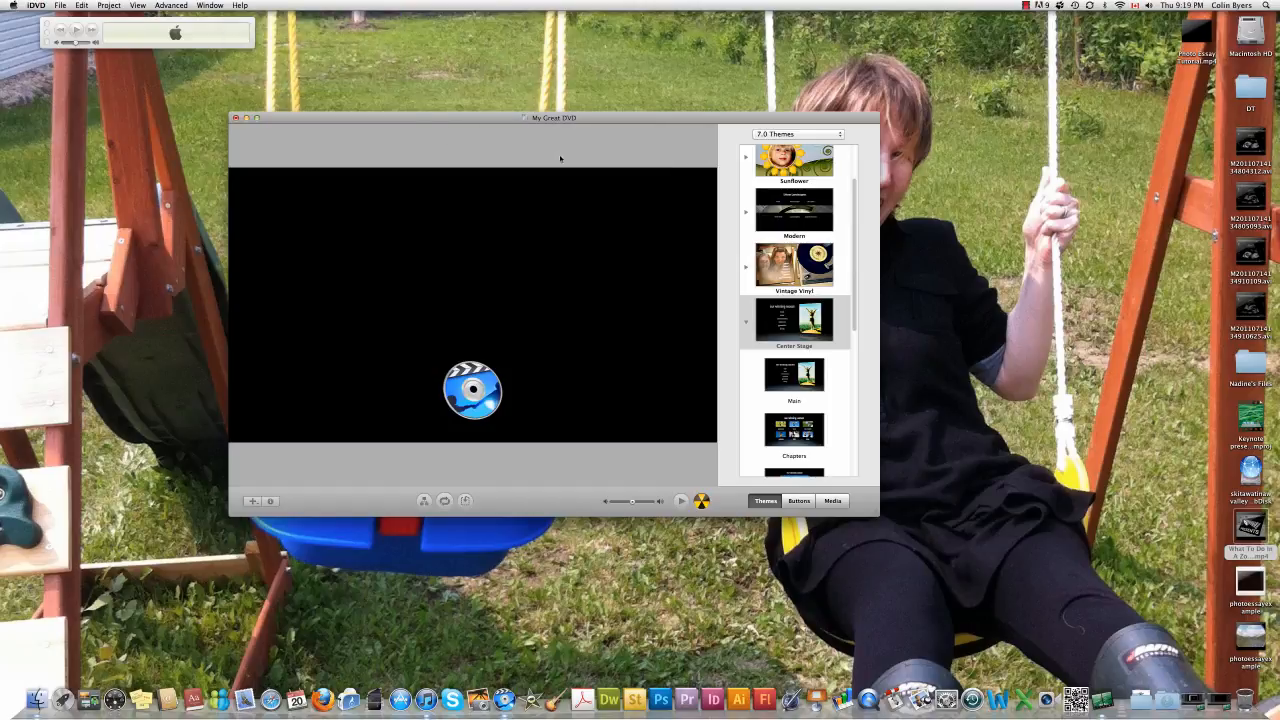
Step: Open the iDVD video tutorials from the application's help resources in Safari
{"action": "left_click", "coordinate": [238, 6]}
{"action": "left_click", "coordinate": [279, 48]}
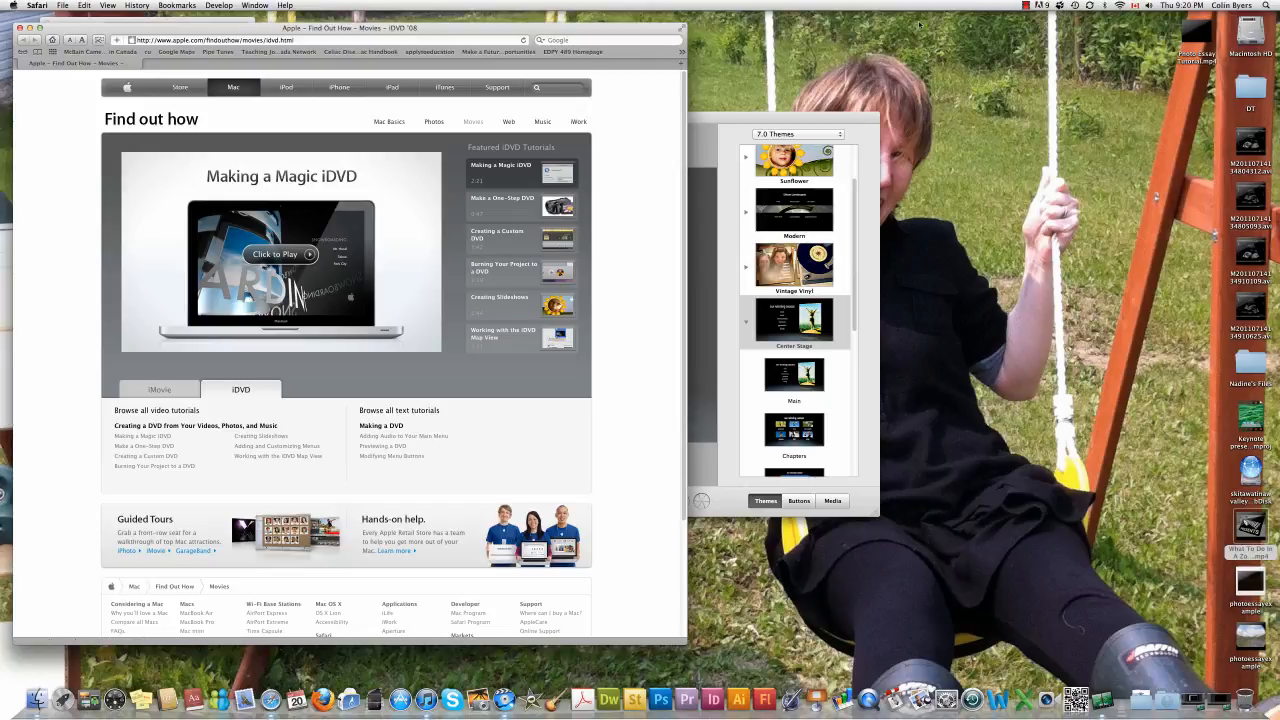
{"action": "left_click", "coordinate": [1022, 5]}
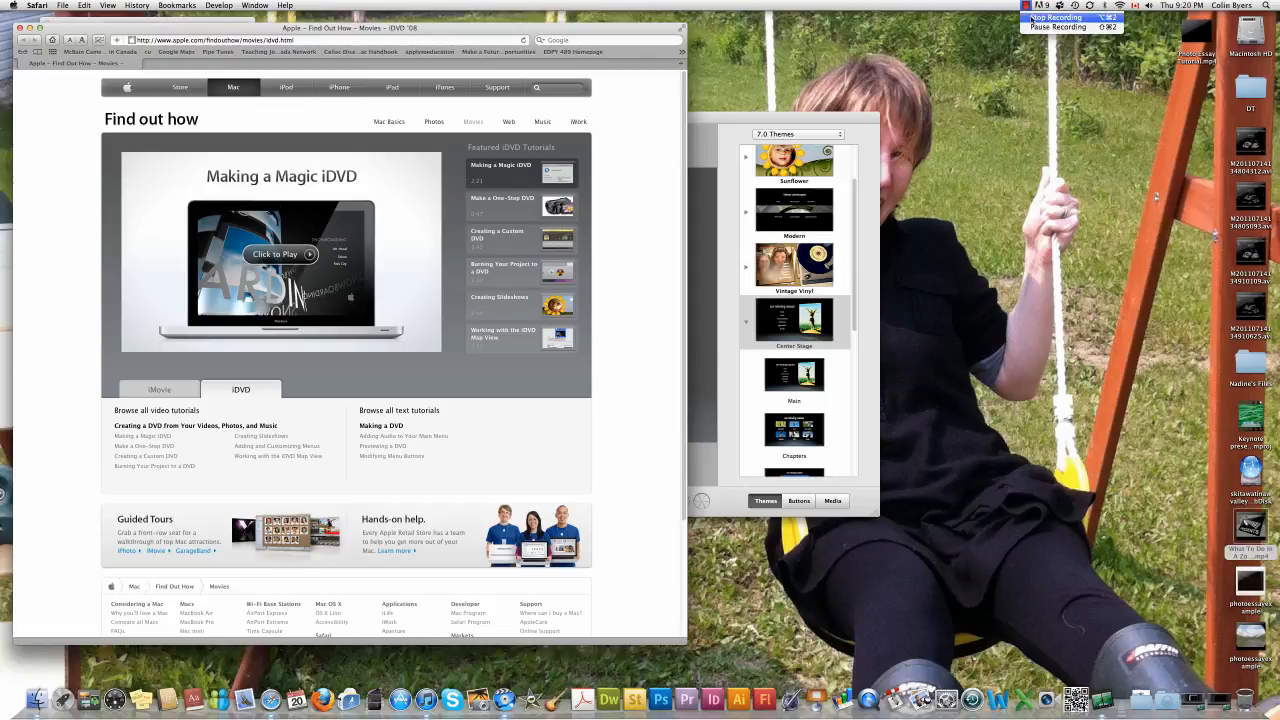